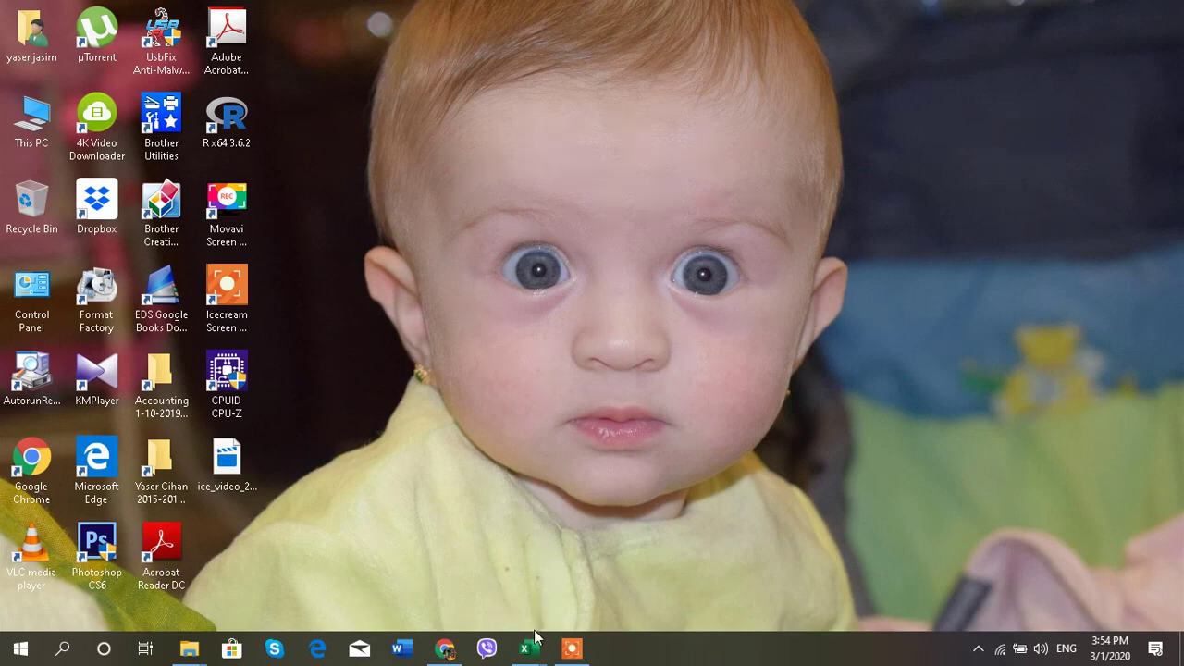
- Switch to the open Excel workbook 5- pv,fv.xlsx
mouse_move(535, 654)
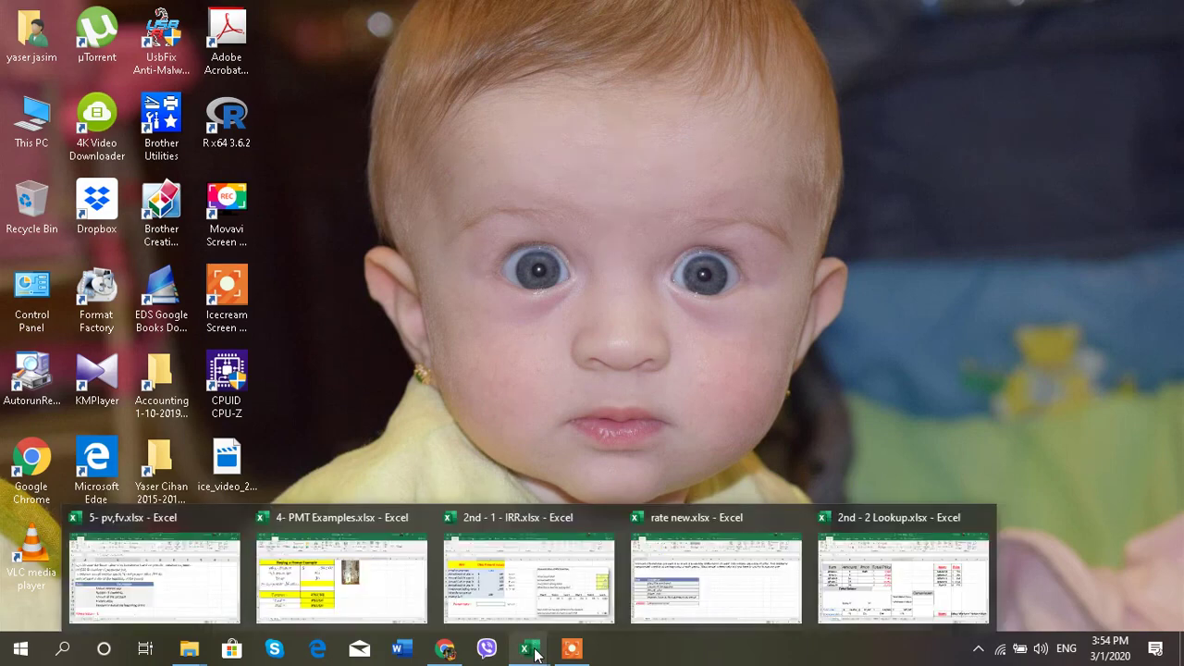
click(208, 581)
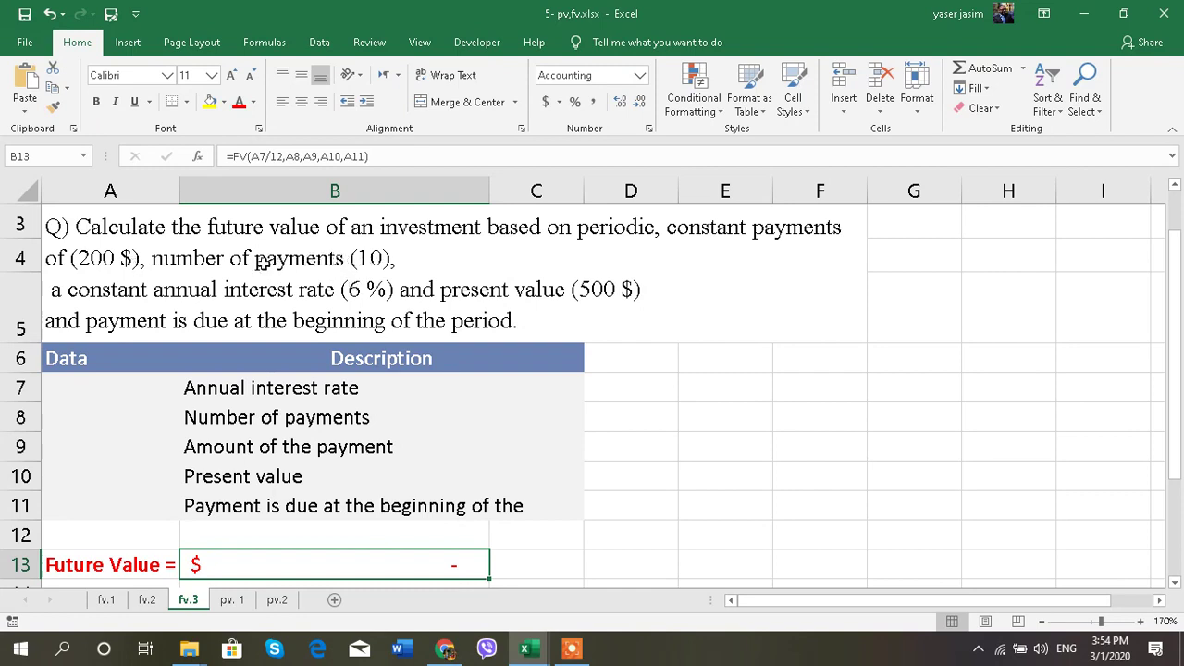
- Examine the data cells A7 to A11 and the future value formula in B13 on sheet fv.3
click(119, 396)
click(118, 413)
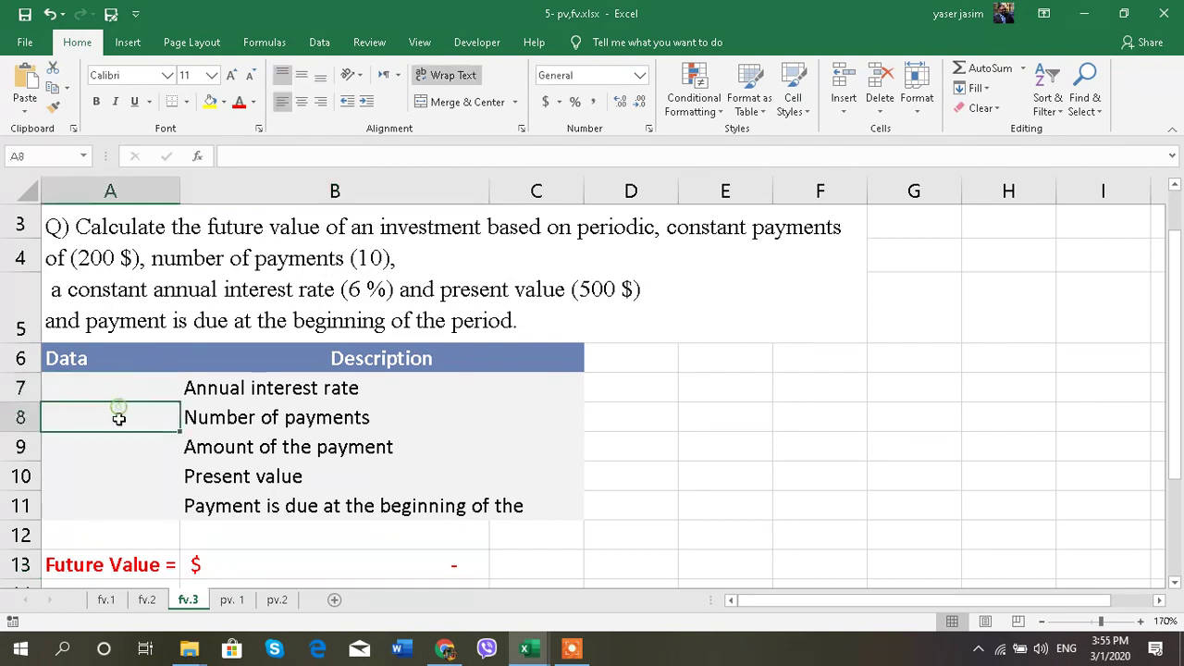
click(117, 444)
click(117, 475)
click(116, 501)
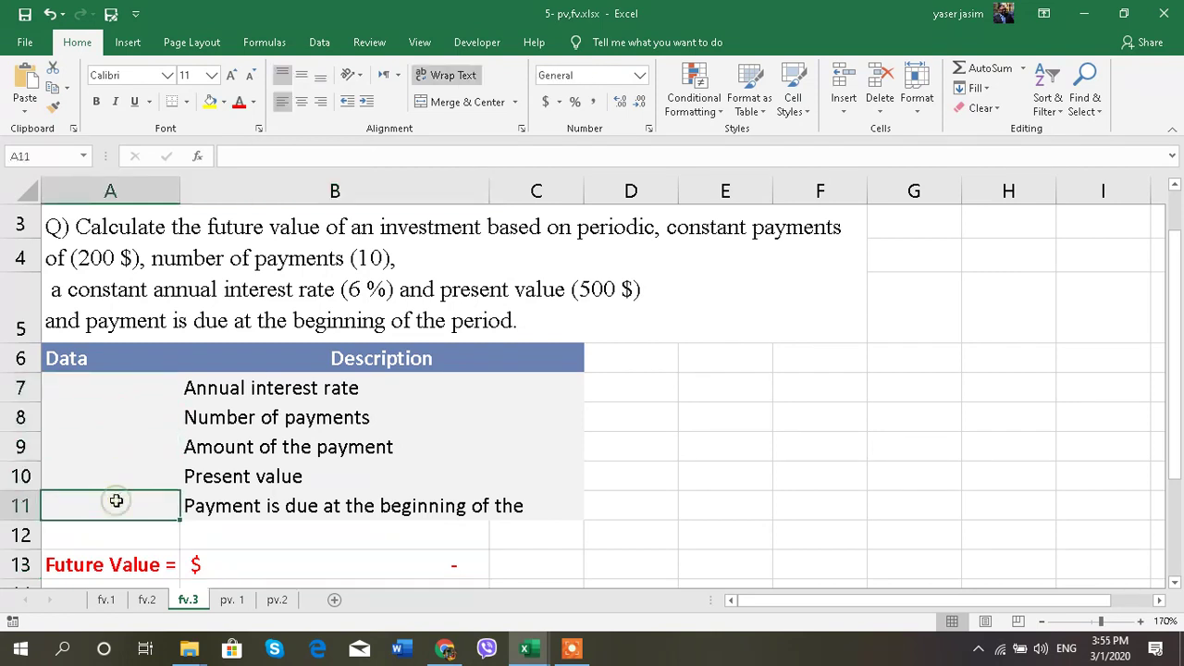
click(119, 457)
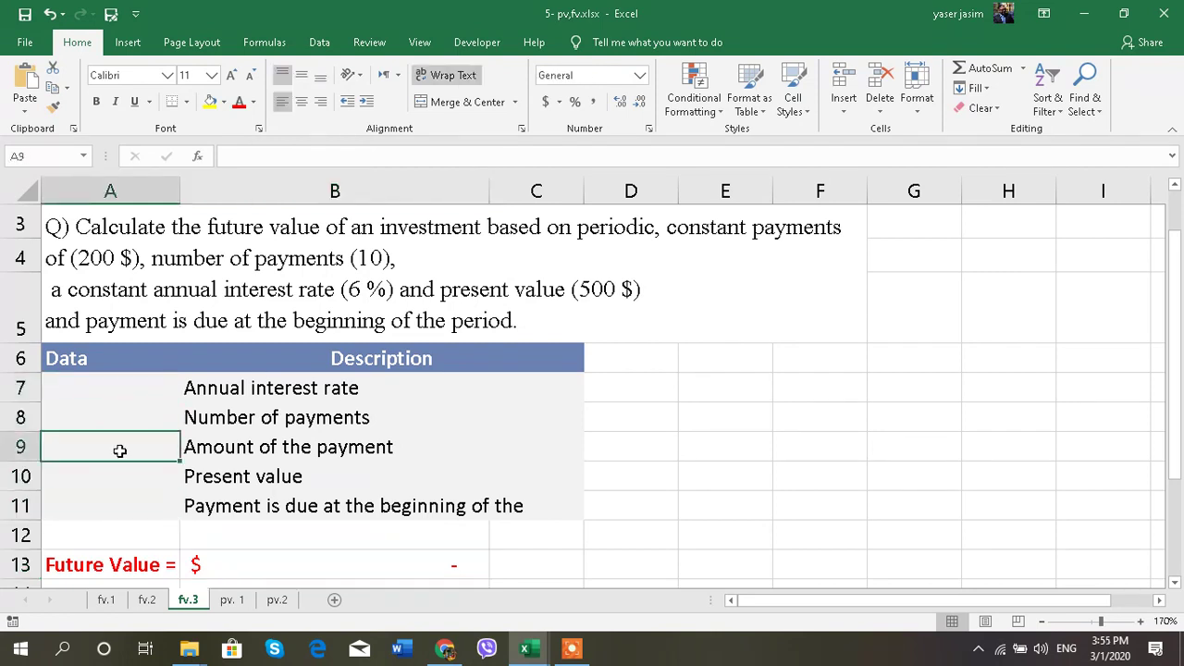
click(134, 417)
click(253, 566)
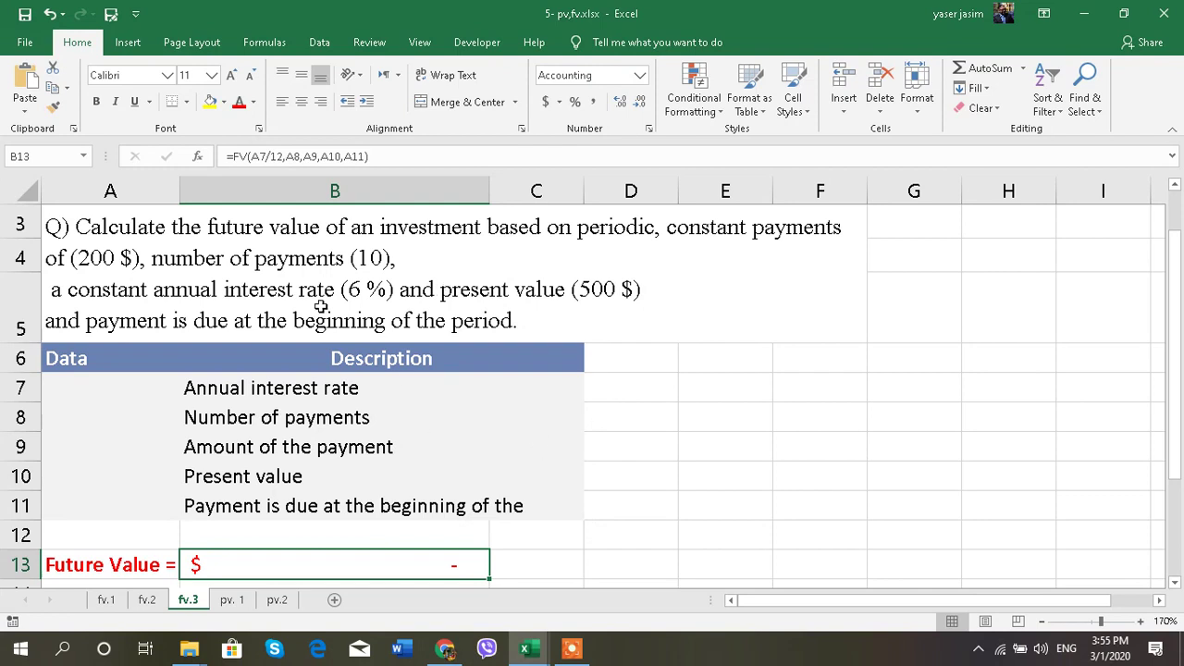
click(132, 388)
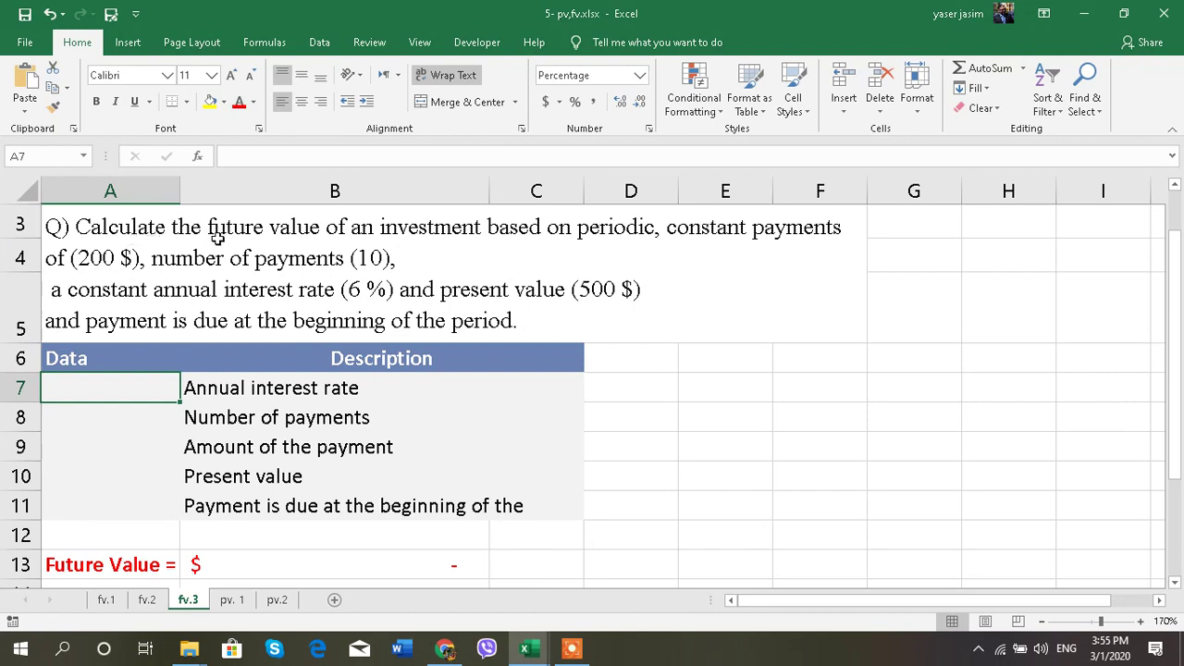
- With the screen recorder's red pen, underline "future value", 200 $, 6 %, 500 $ and "beginning" in the question and circle the 10
click(572, 650)
click(932, 622)
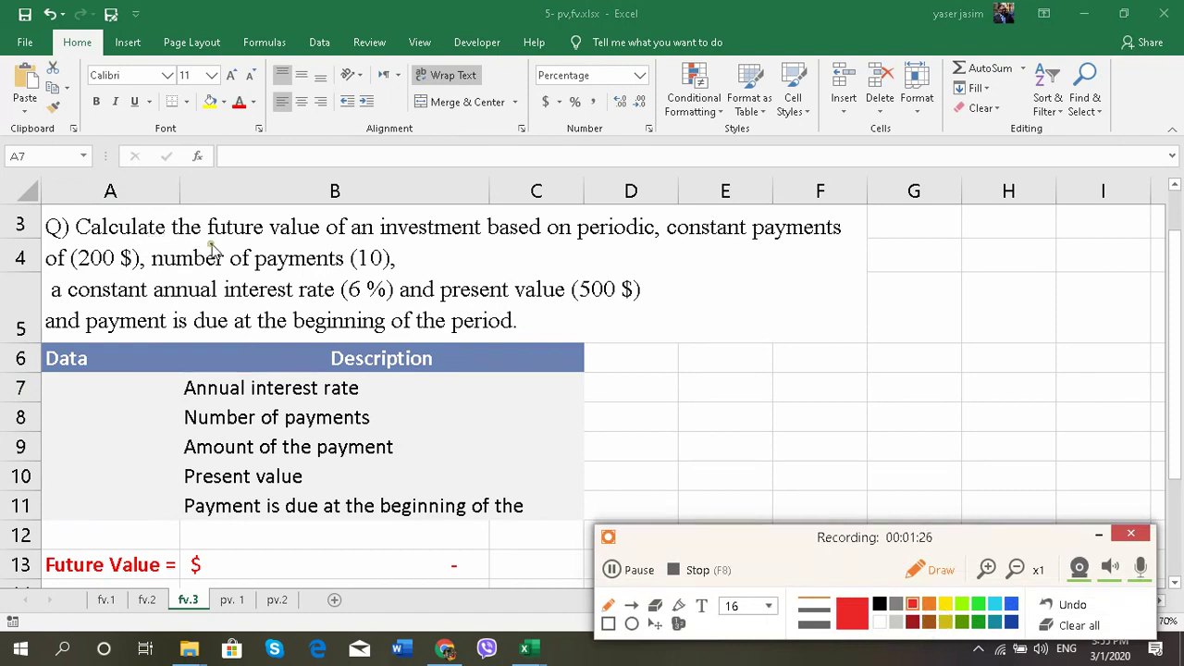
drag(209, 243, 318, 245)
drag(78, 274, 136, 276)
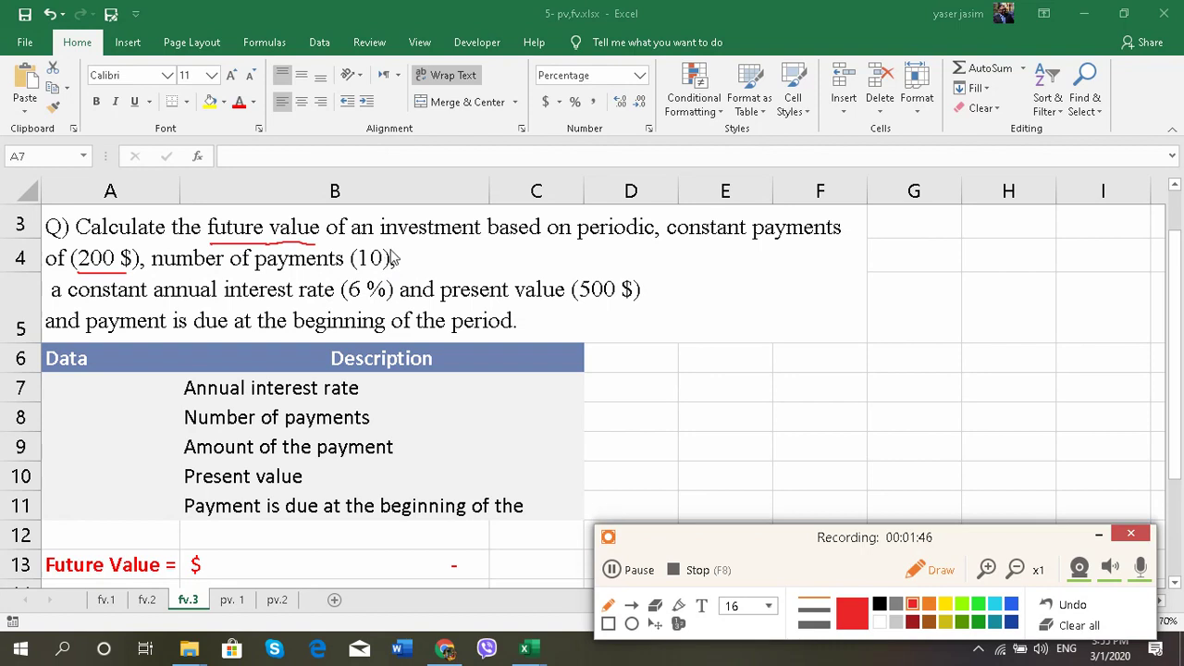
mouse_move(391, 252)
mouse_down()
mouse_move(370, 248)
mouse_move(357, 262)
mouse_move(378, 283)
mouse_move(396, 272)
mouse_move(393, 251)
mouse_up()
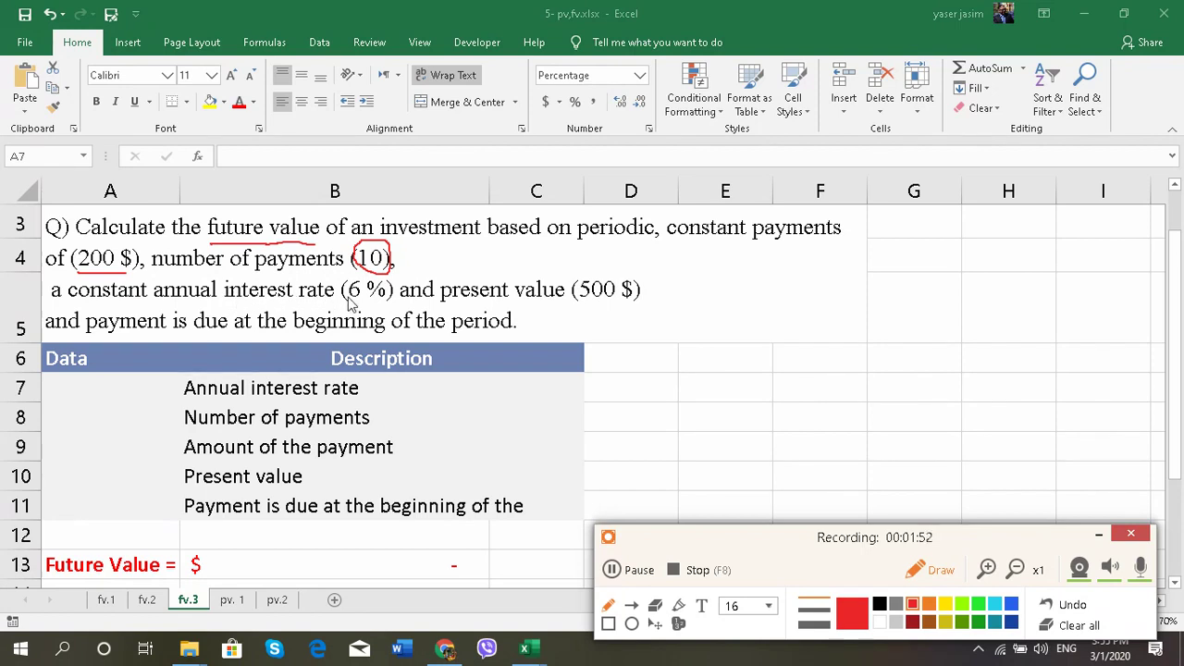
mouse_move(344, 296)
mouse_down()
mouse_move(387, 309)
mouse_move(371, 320)
mouse_move(329, 310)
mouse_up()
drag(585, 310, 638, 312)
drag(306, 335, 376, 336)
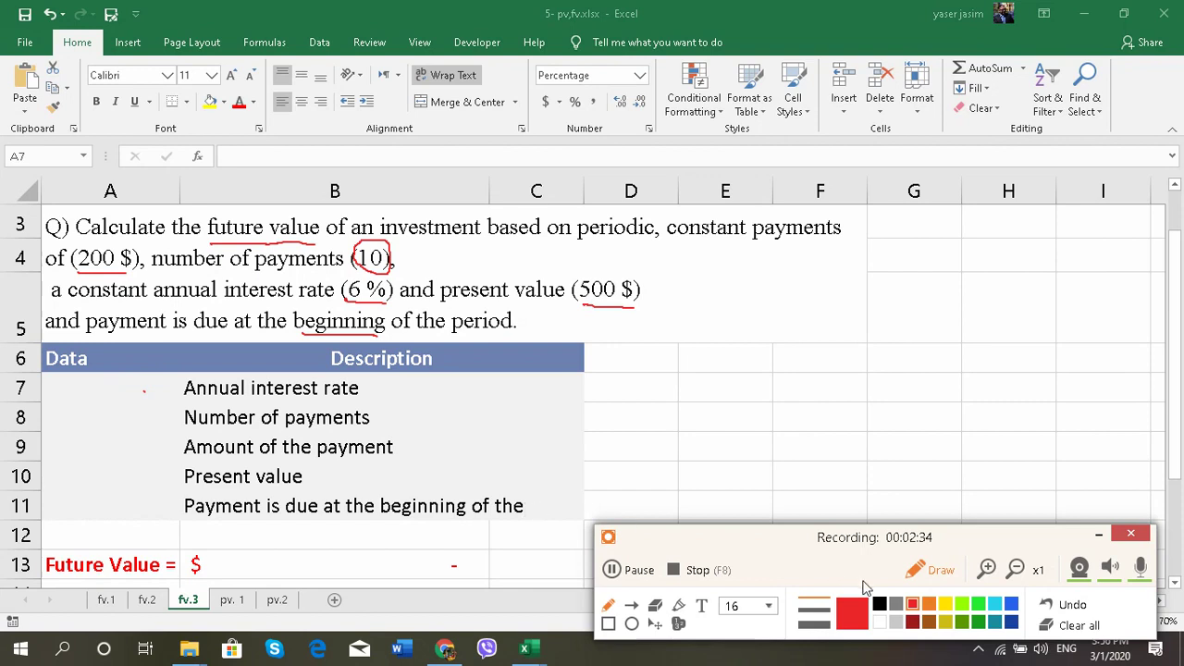
click(935, 570)
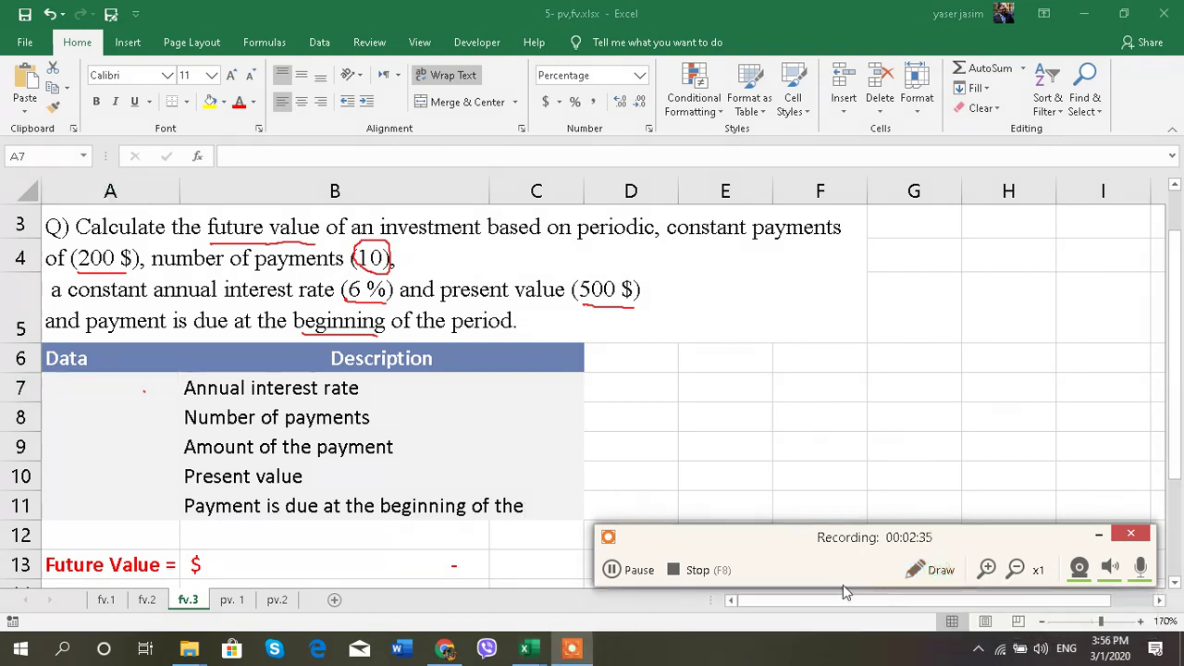
- Enter 6% as the annual interest rate in A7, 10 as the number of payments in A8 and -200 as the payment amount in A9
click(128, 394)
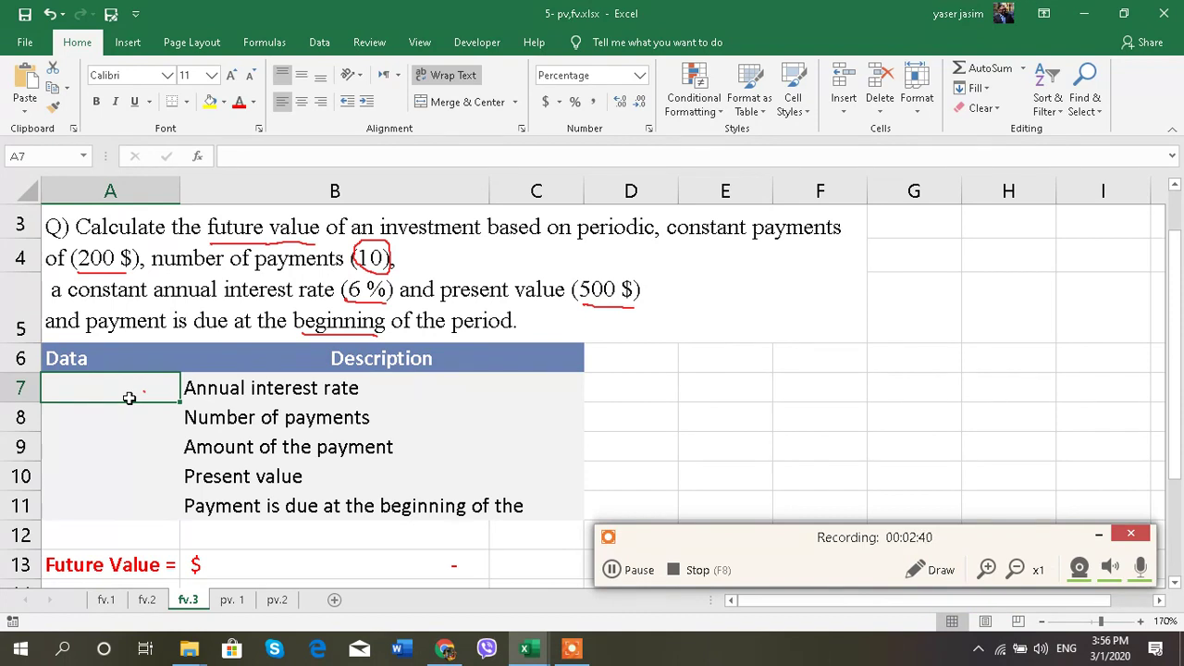
text(6%)
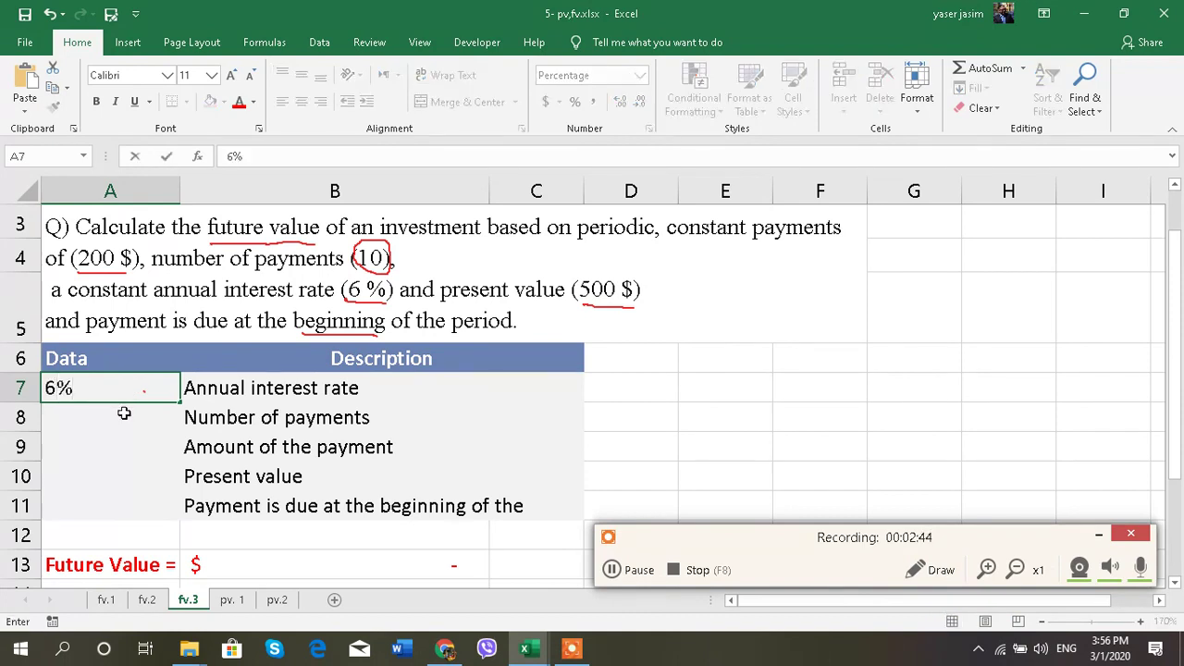
click(121, 413)
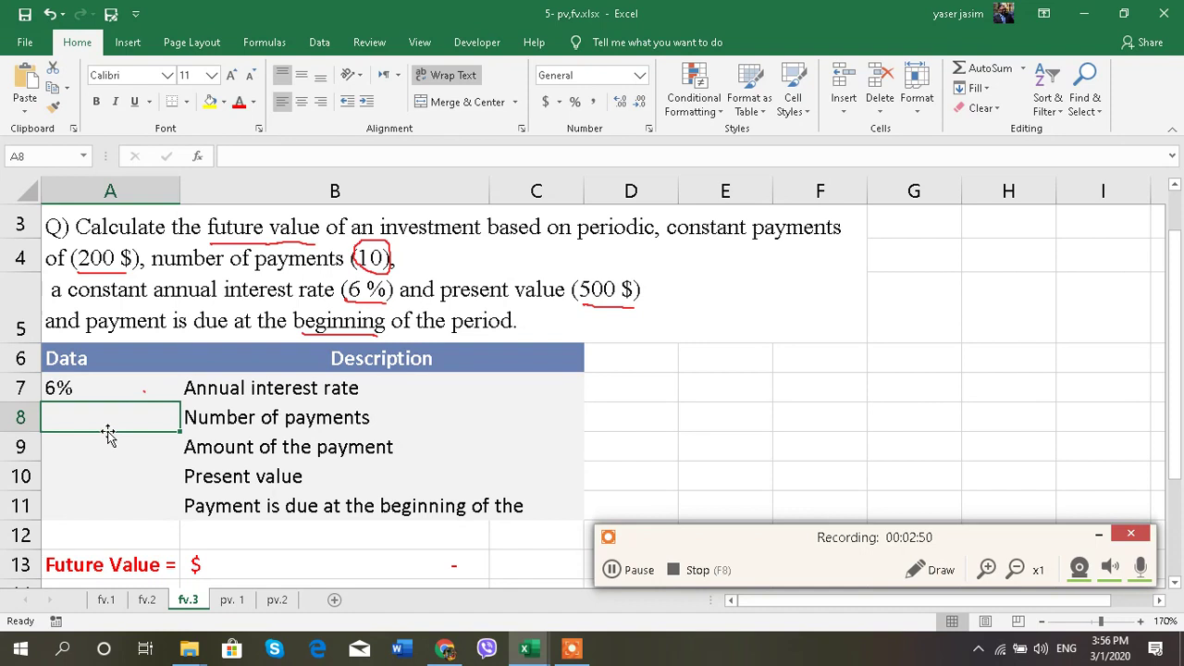
text(10)
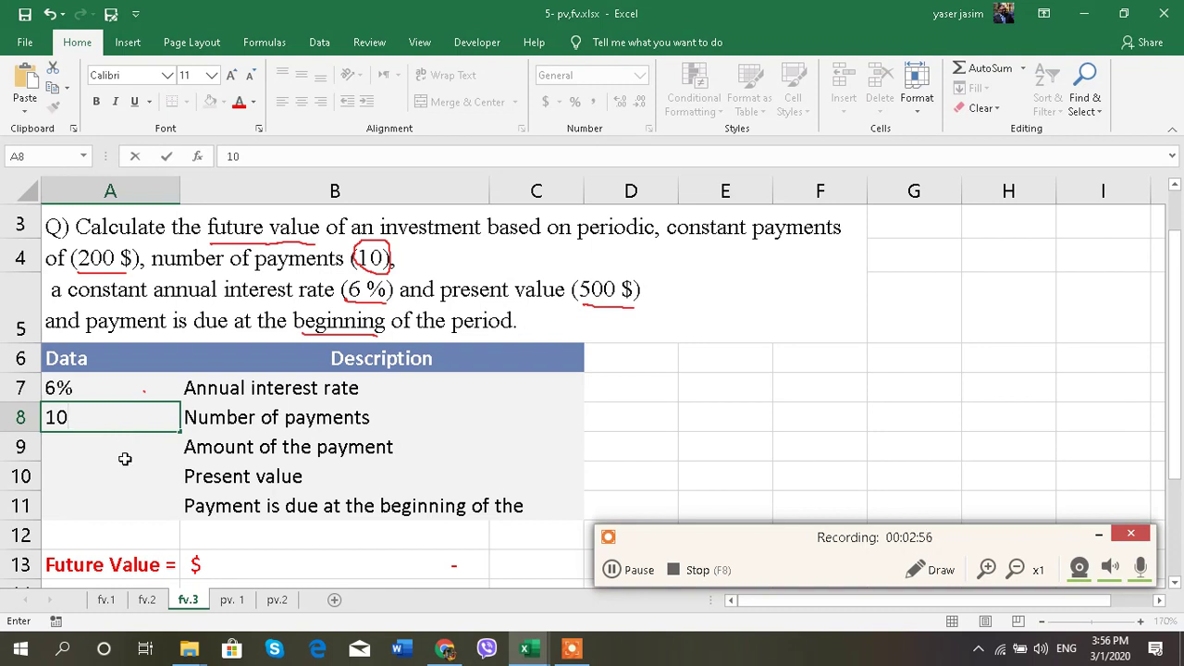
click(118, 453)
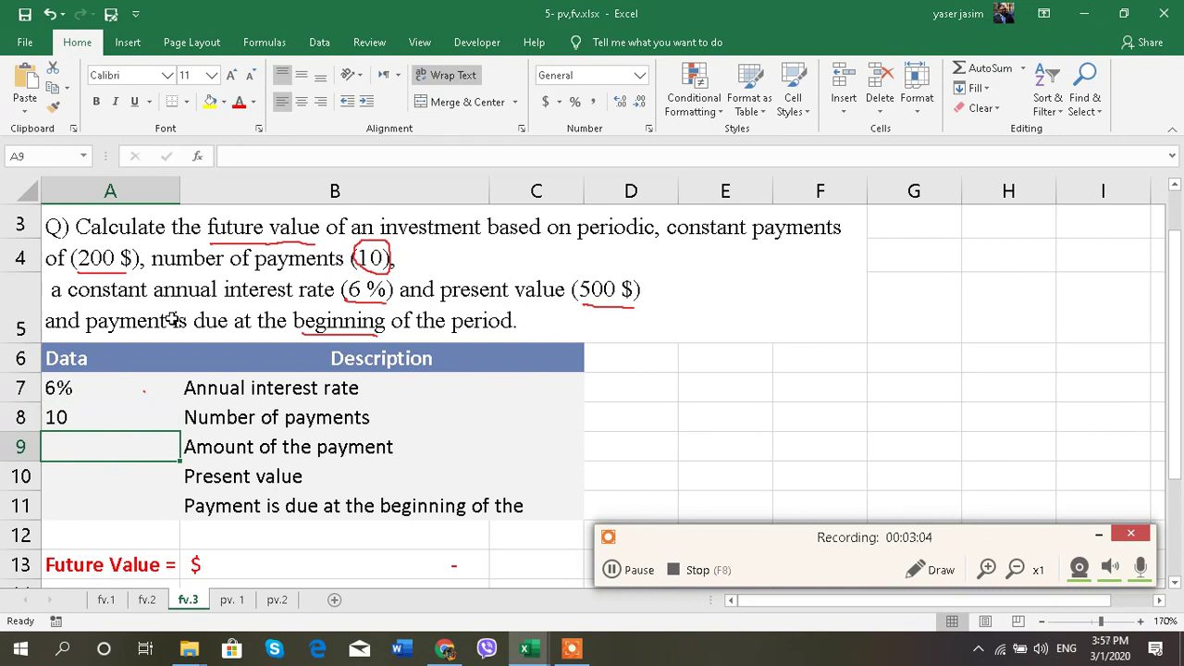
text(-200)
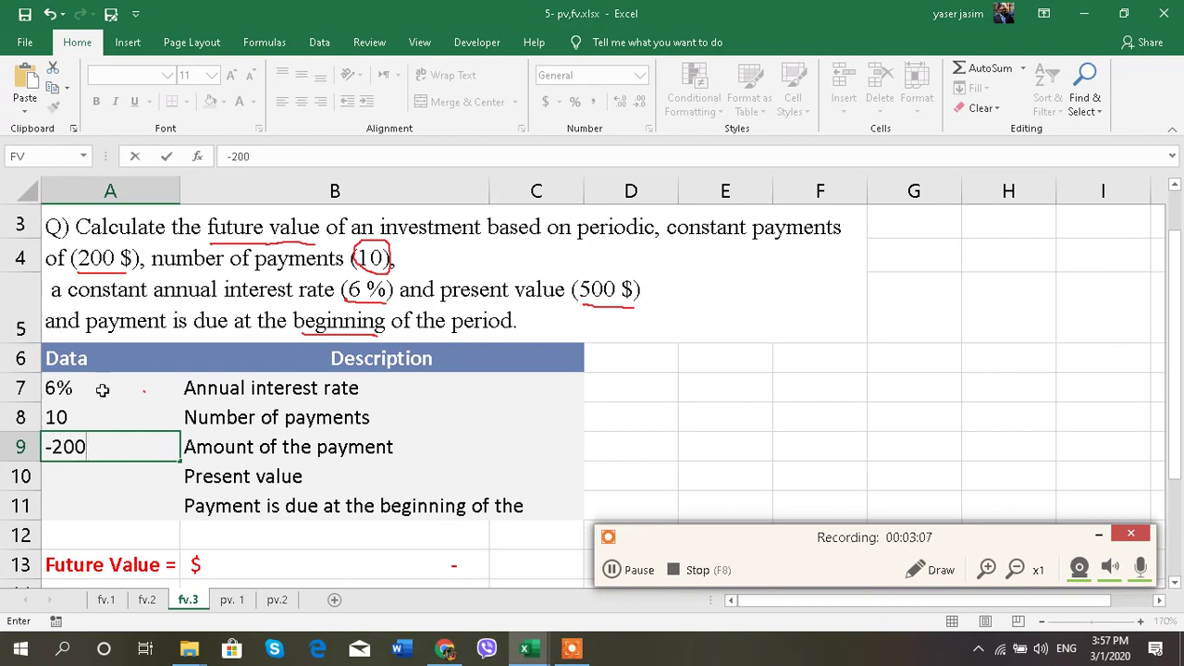
- Enter -500 as the present value in A10 and 1 as the beginning-of-period payment type in A11
click(131, 468)
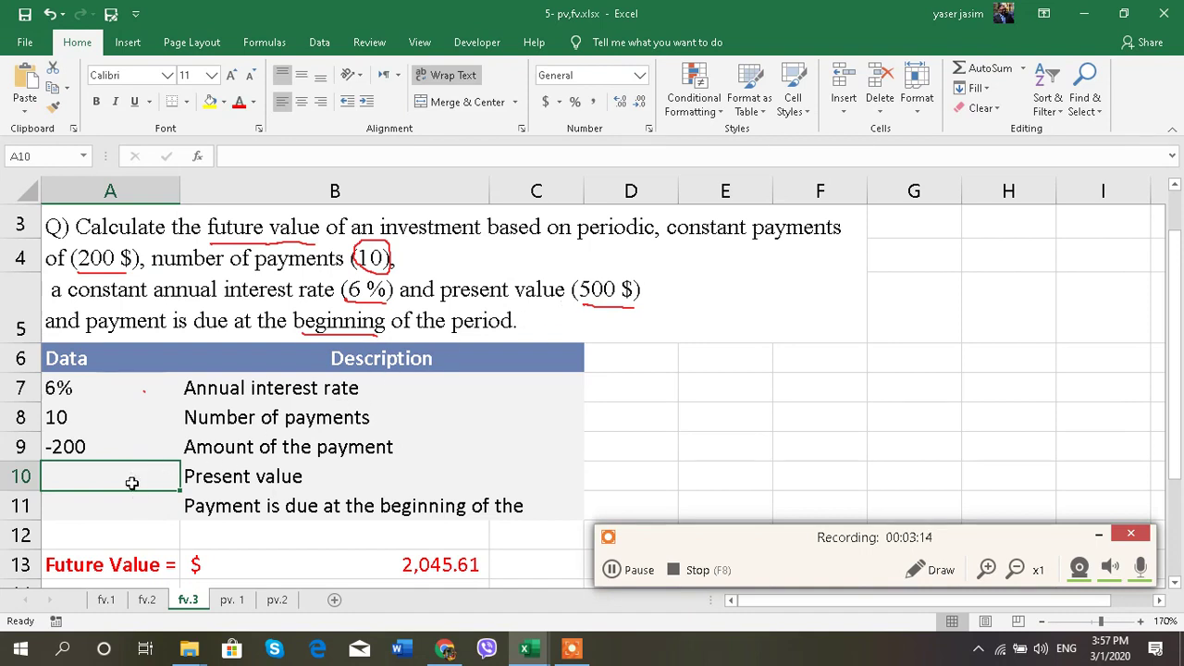
text(*)
text(-)
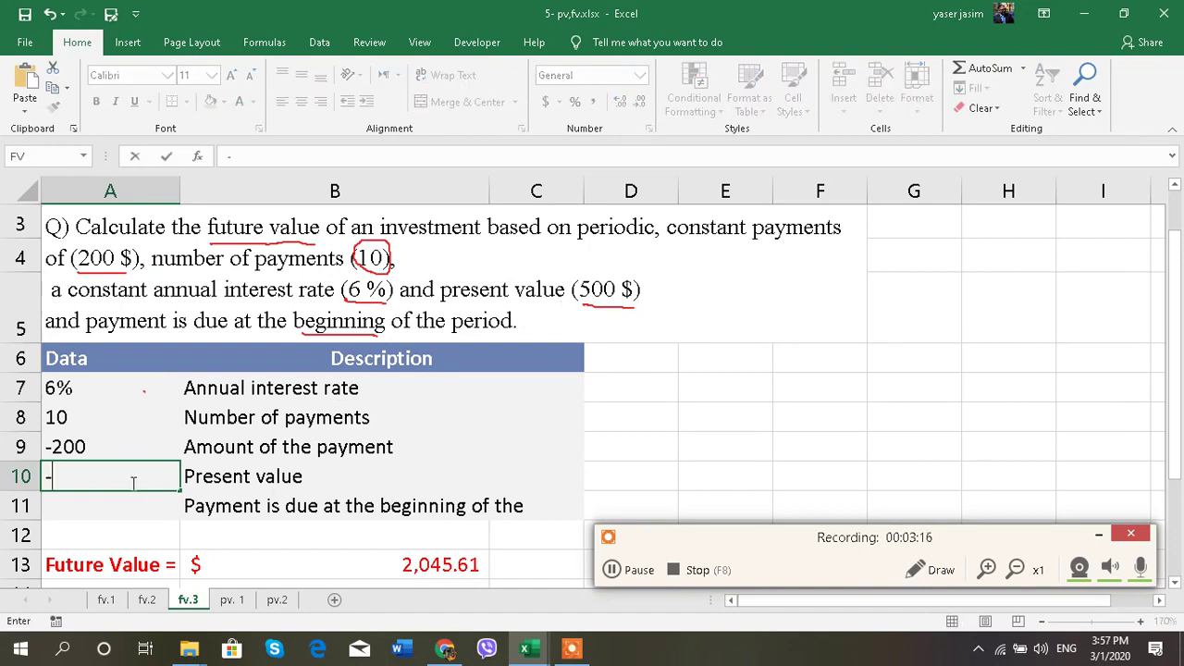
text(500)
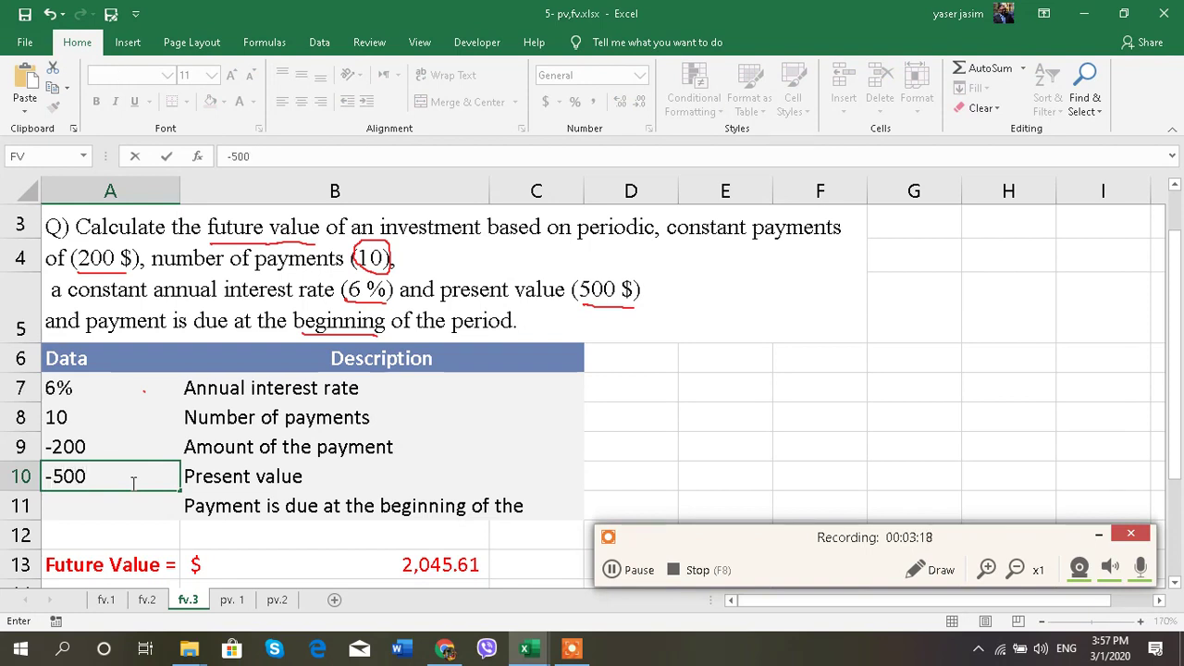
key(Return)
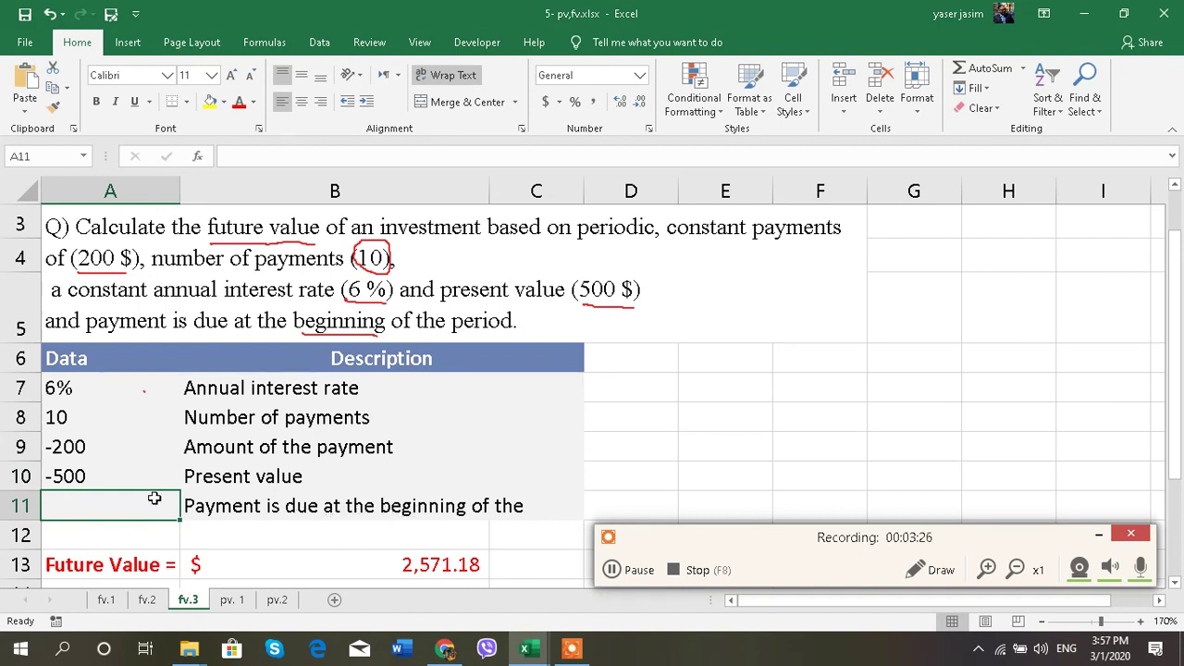
text(1)
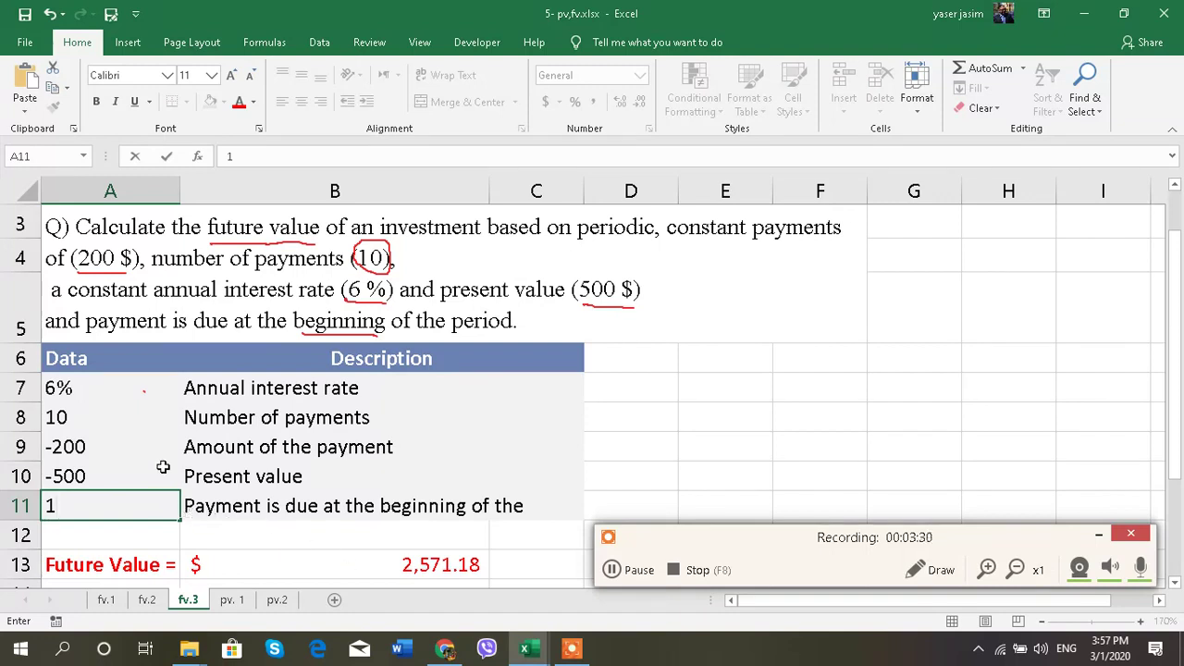
- Format the payment amount and present value in A9:A10 as English (United States) dollar accounting without decimals
click(81, 448)
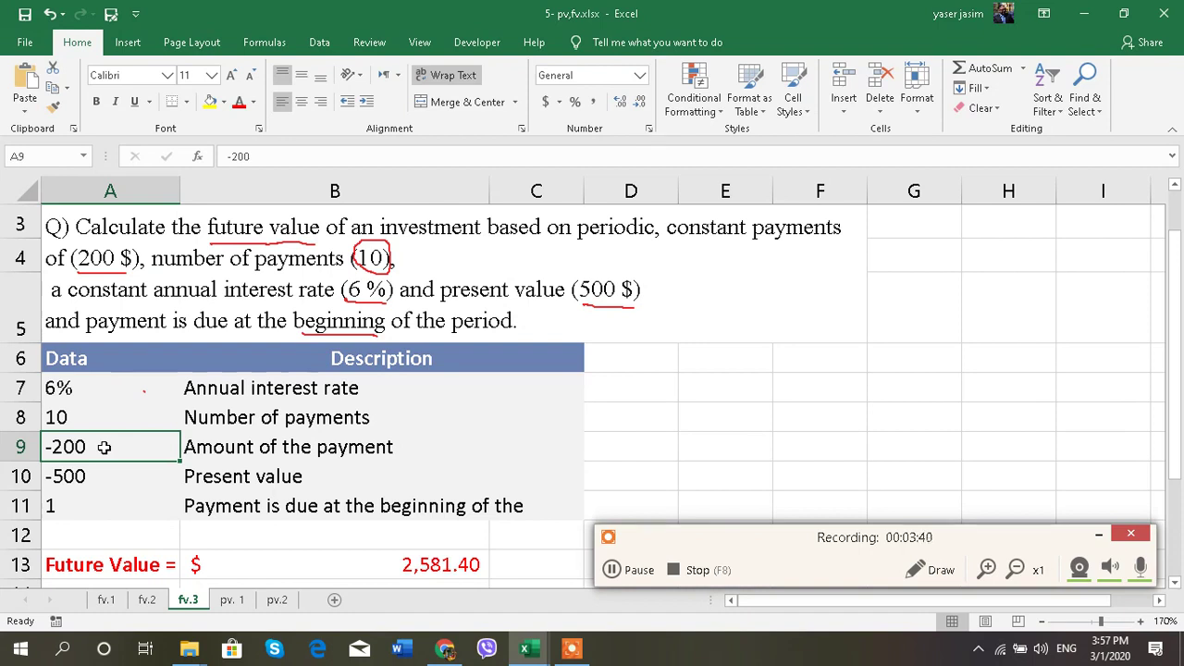
drag(104, 447, 101, 478)
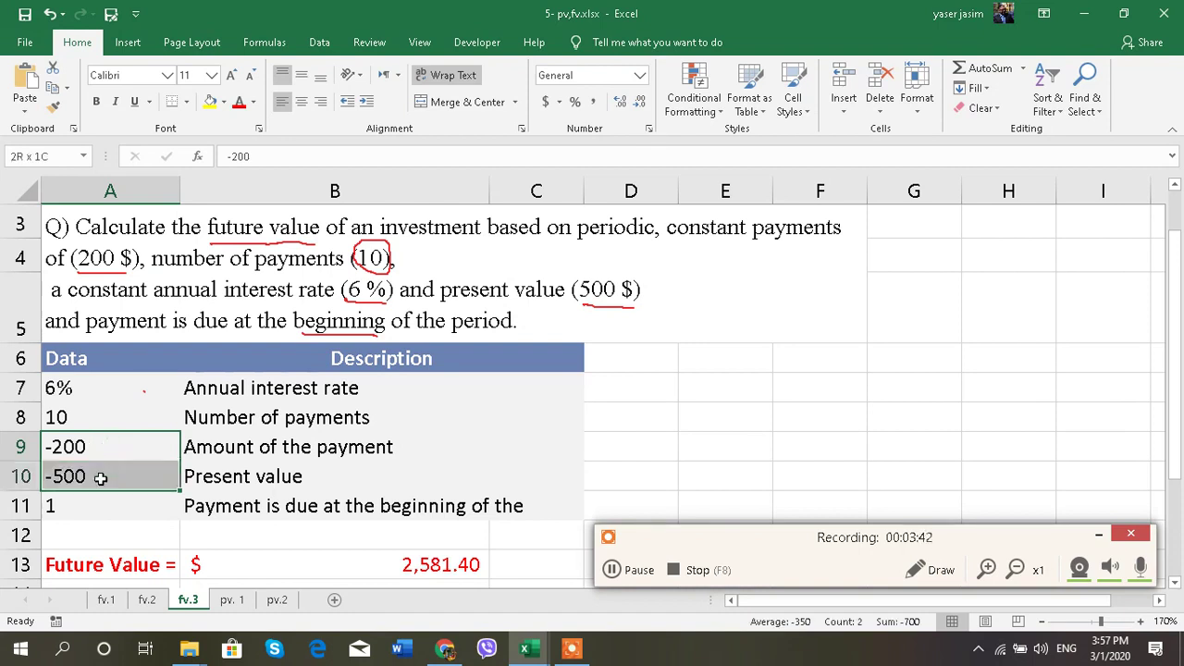
click(559, 102)
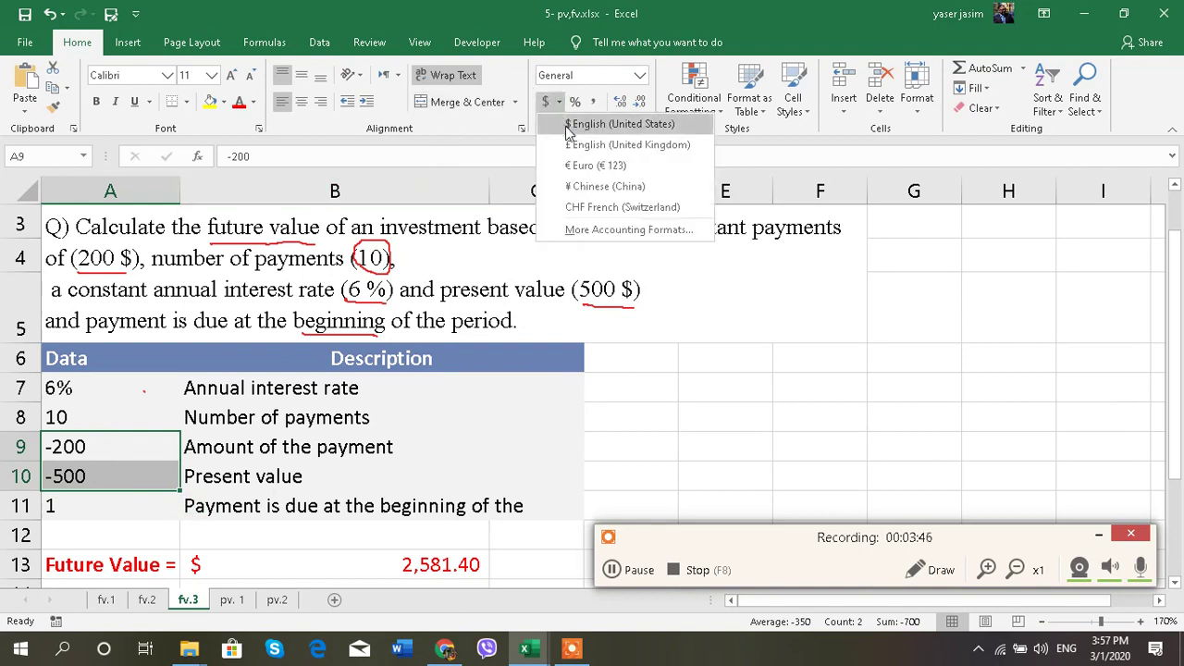
click(569, 124)
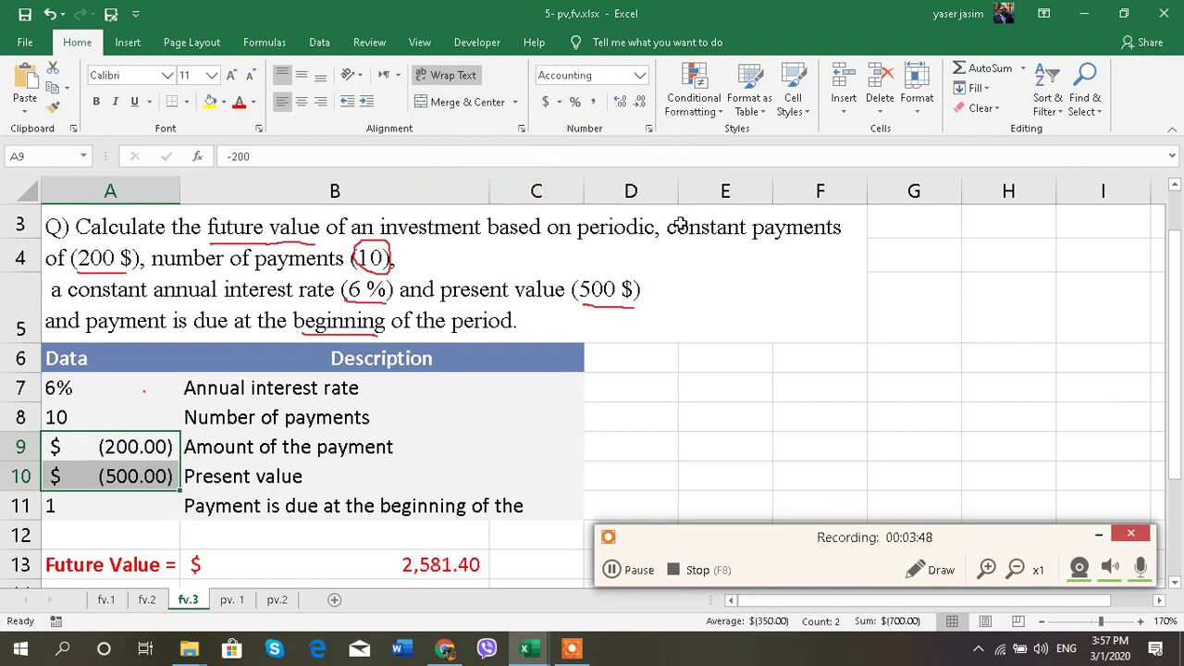
click(639, 102)
click(639, 102)
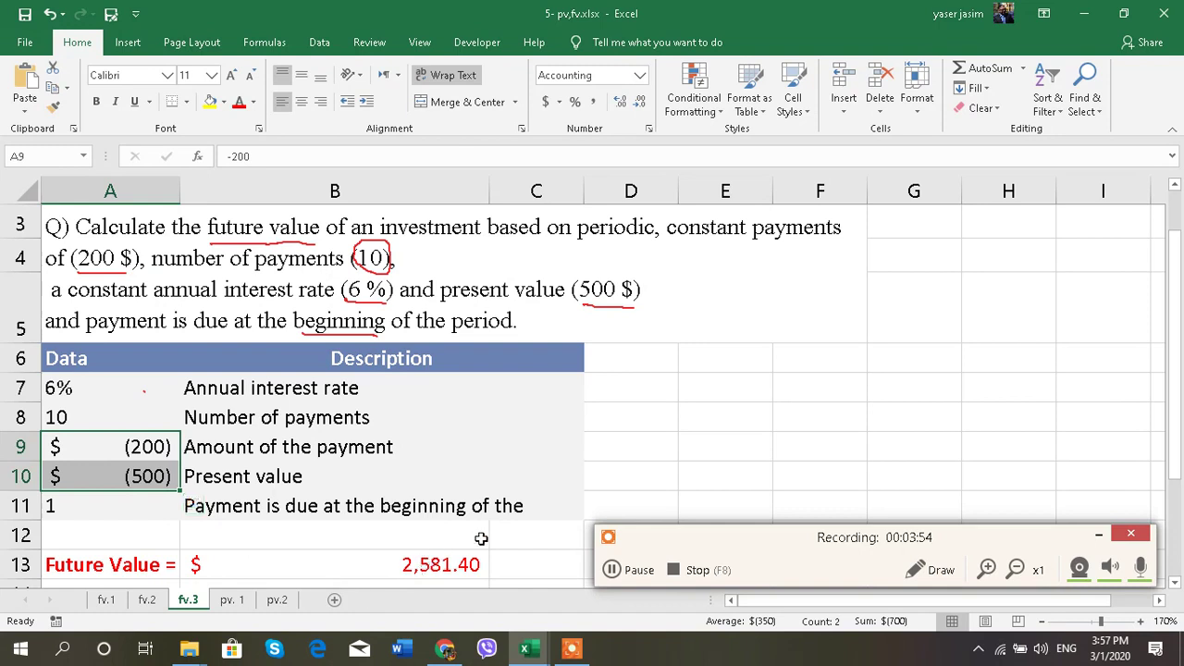
- Start an FV formula in C13 with the annual rate in A7 divided by 12 as the rate argument
click(520, 565)
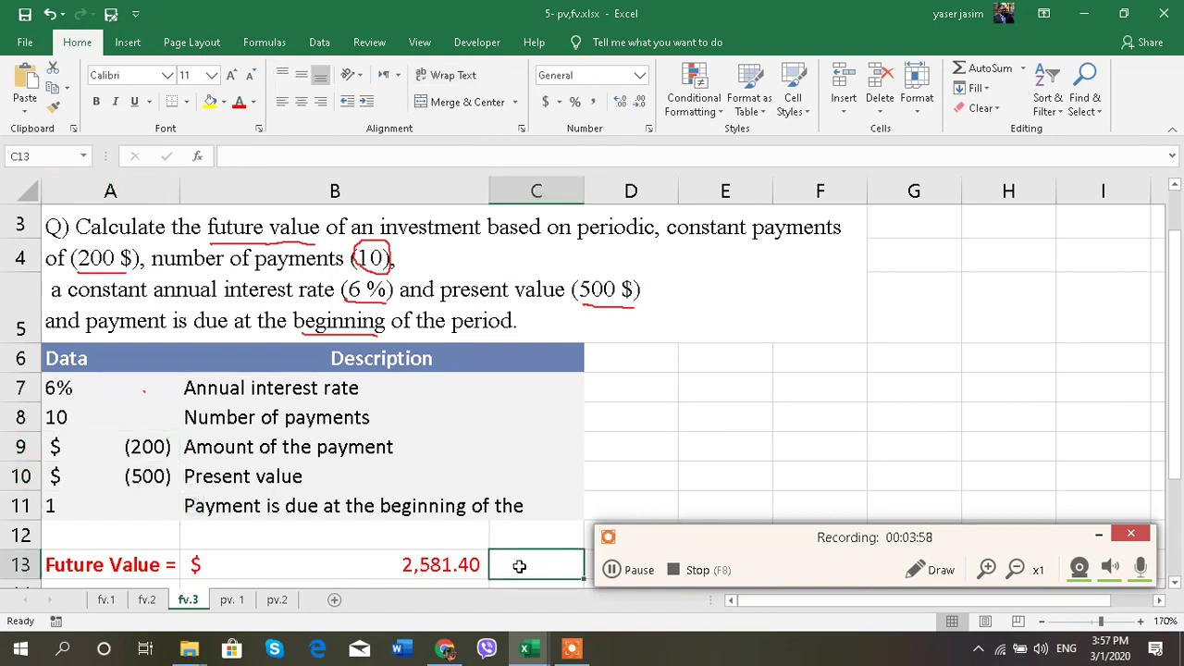
text(=)
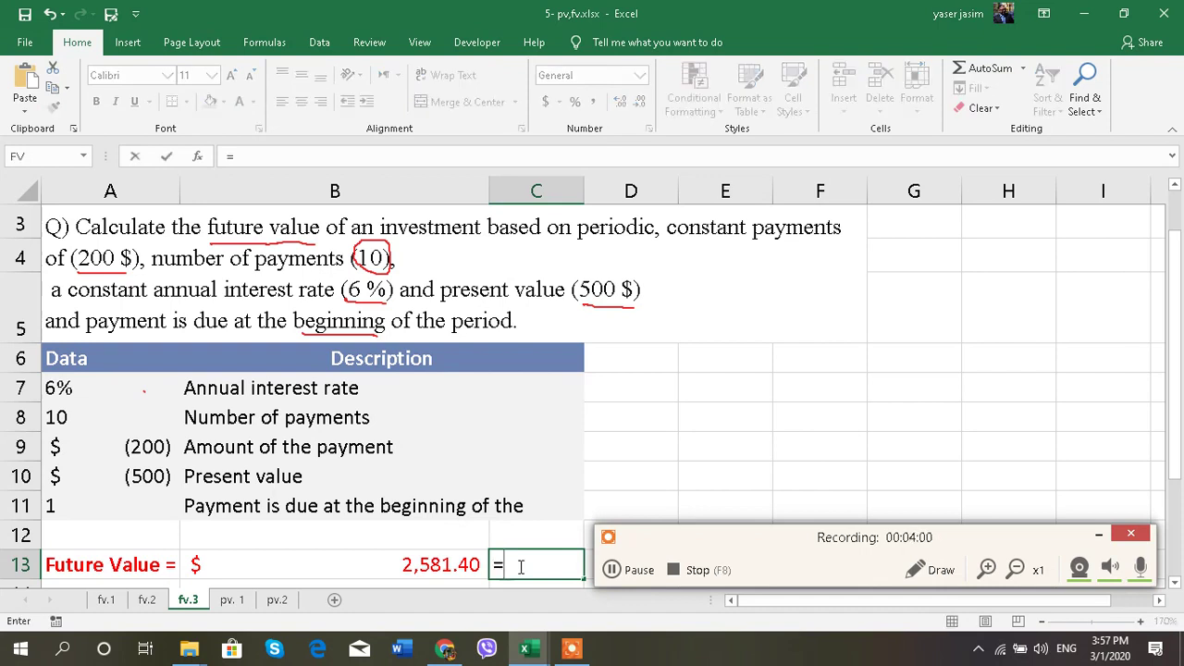
text(fv)
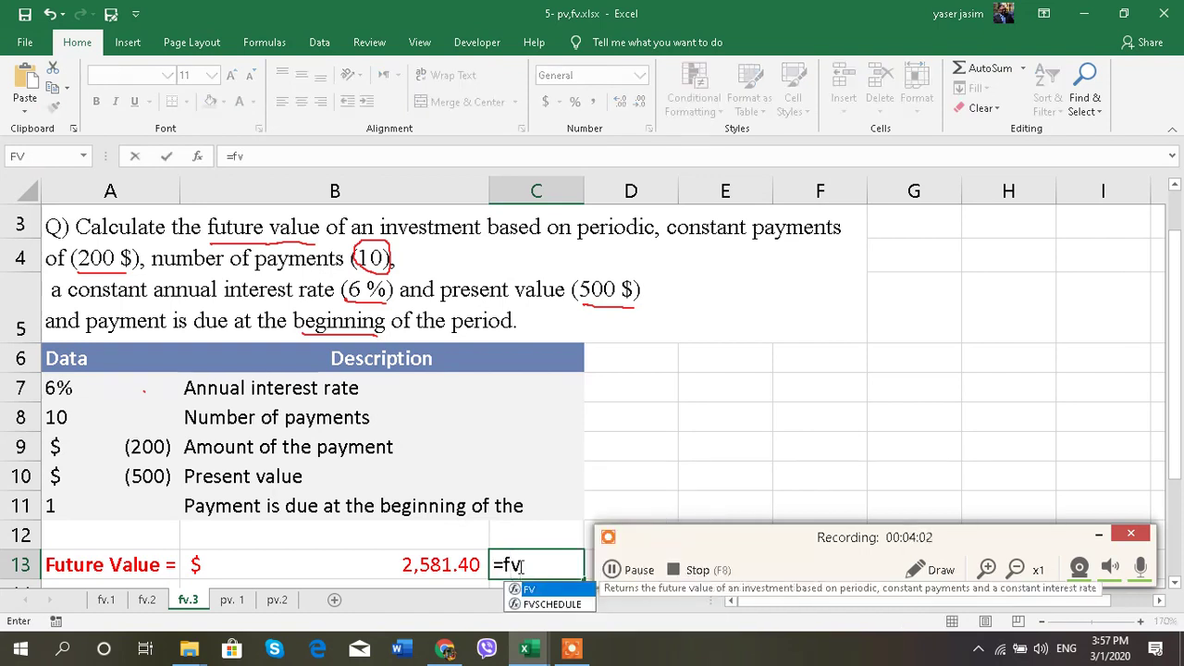
double_click(530, 589)
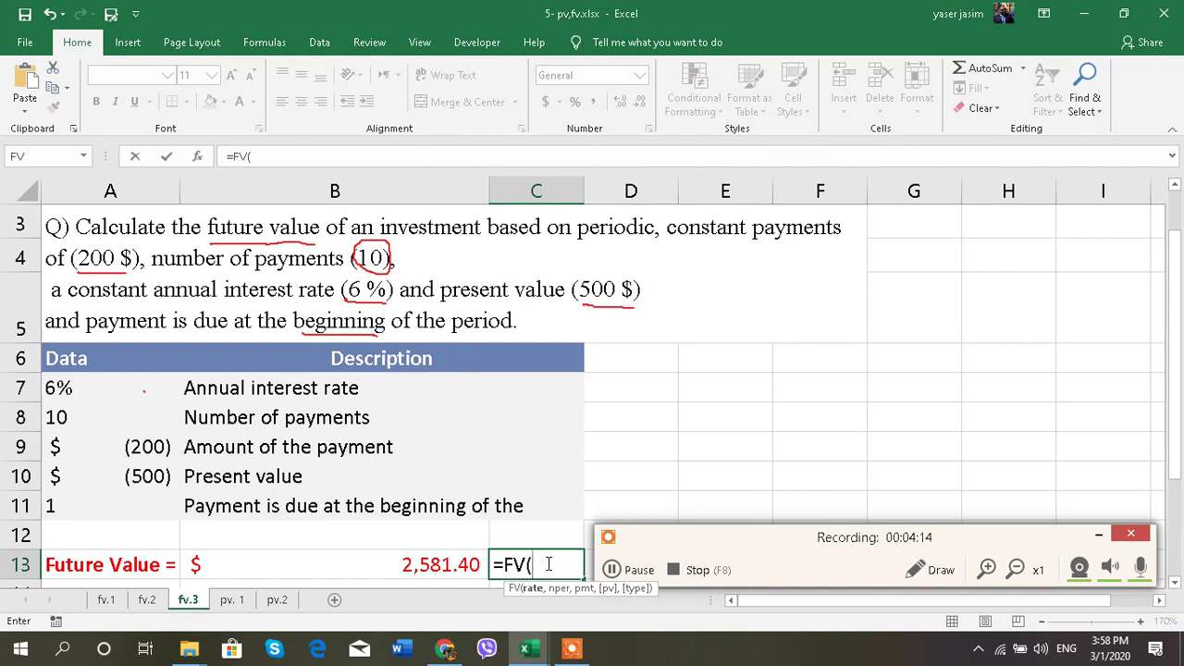
text(6)
click(100, 387)
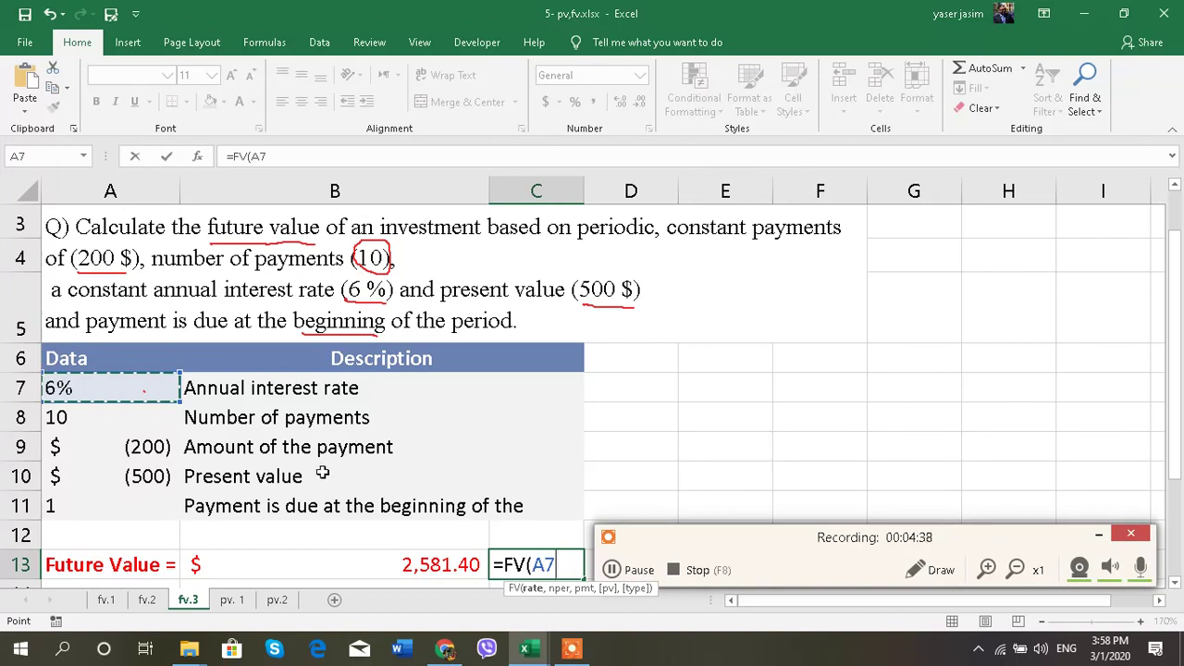
text(/)
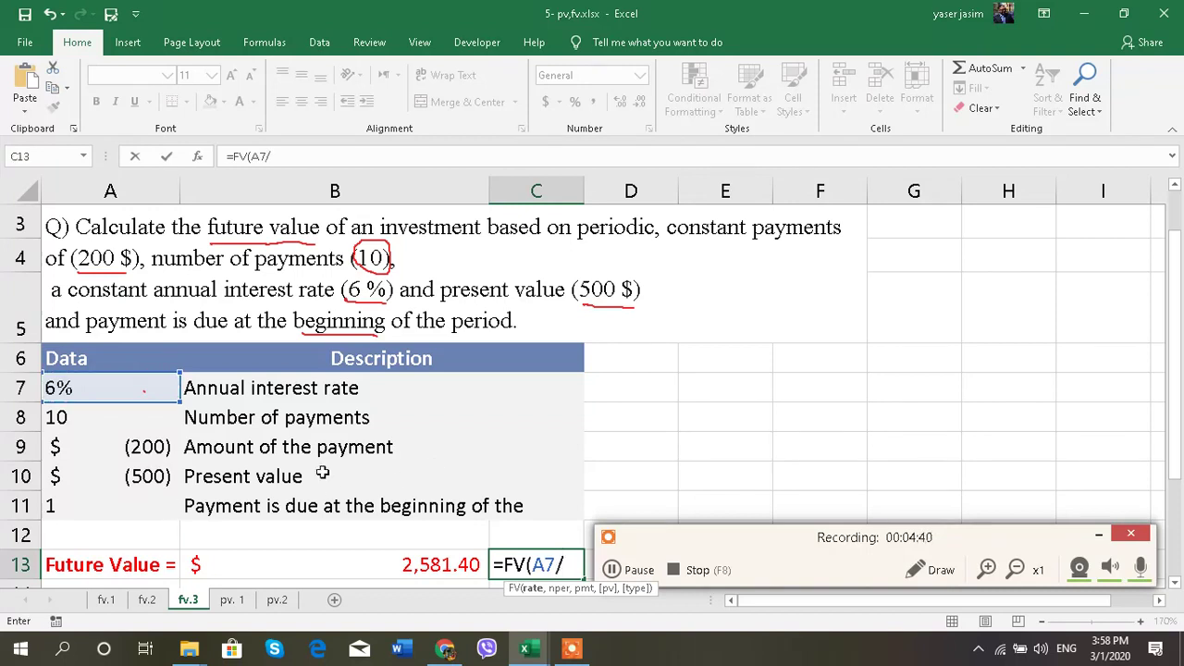
text(12,)
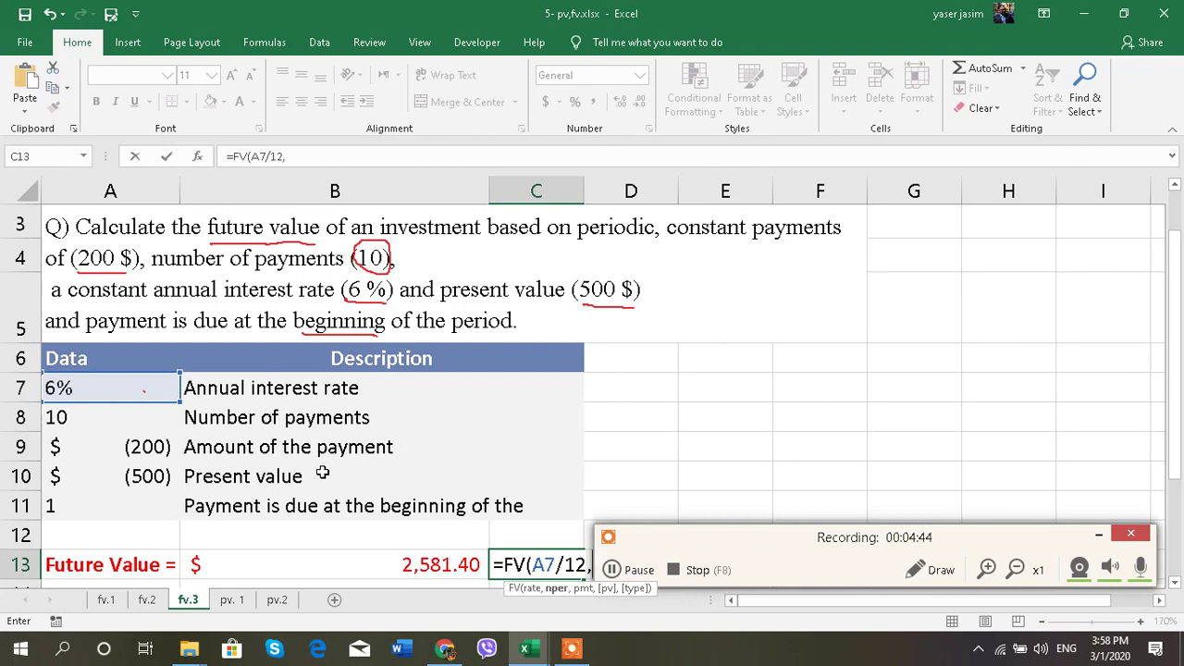
- Add A8 as the number of payments and A9 as the payment amount, minimizing the recorder panel that covers the formula
click(148, 418)
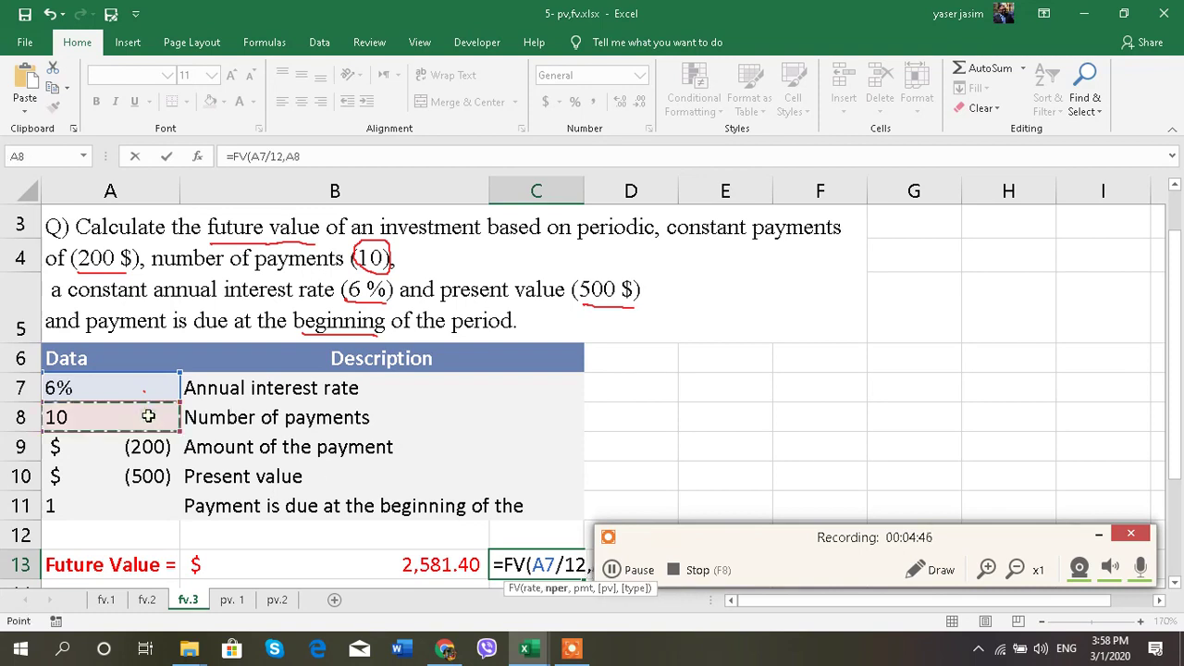
text(,)
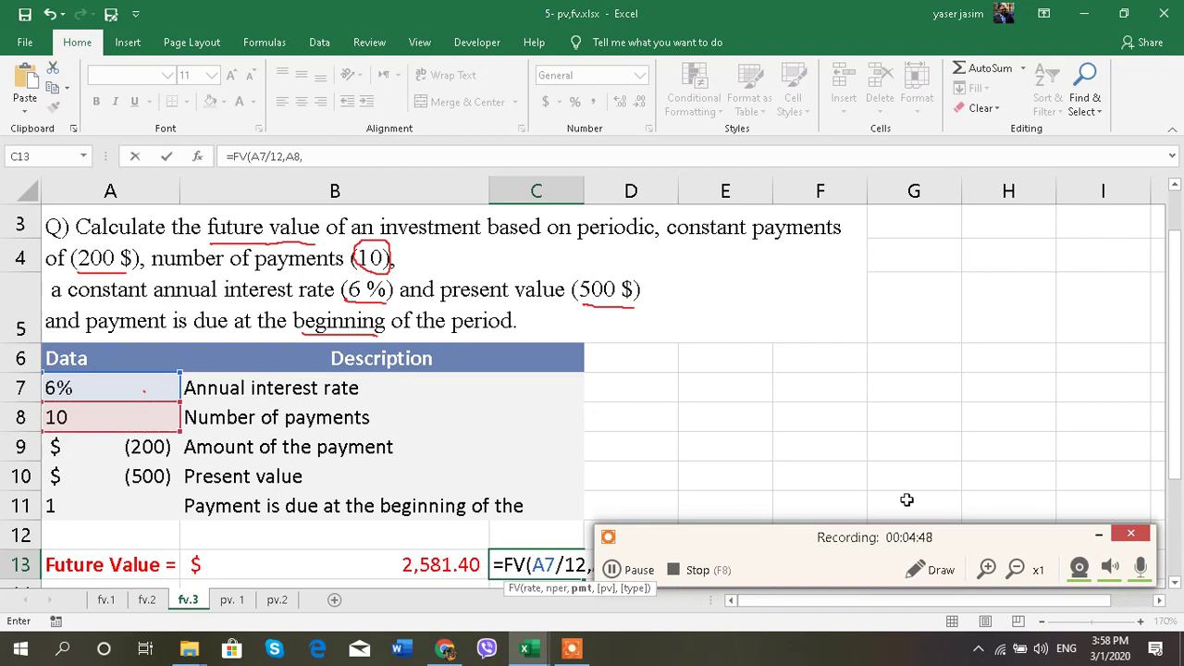
click(1098, 535)
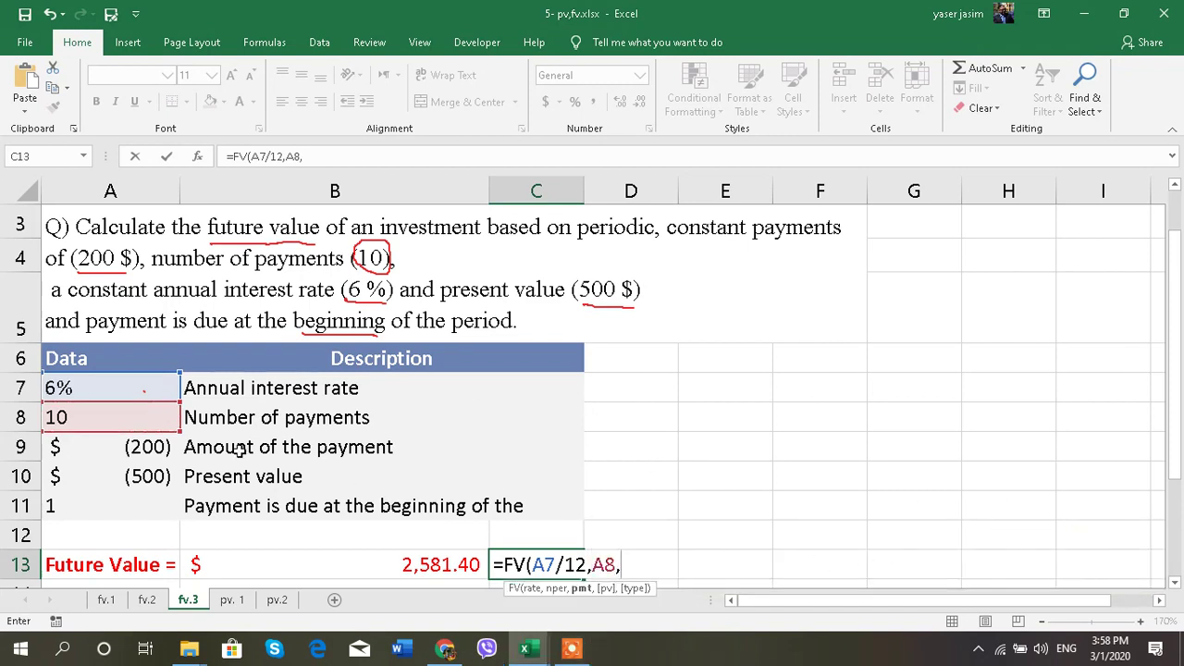
click(81, 442)
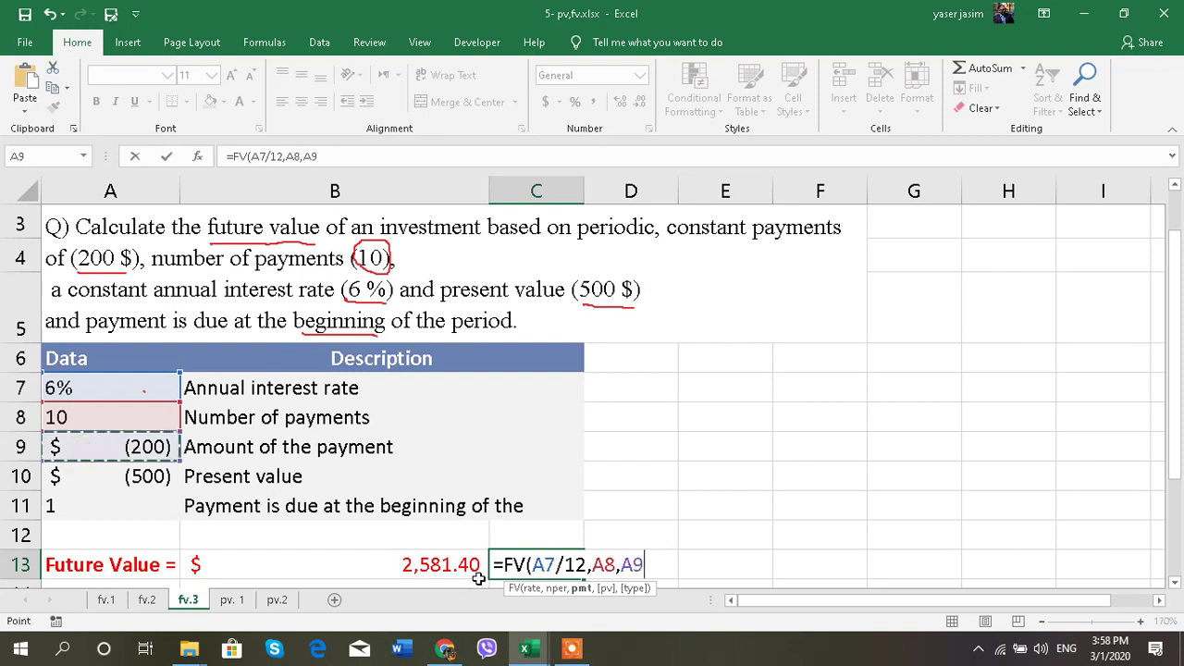
text(,)
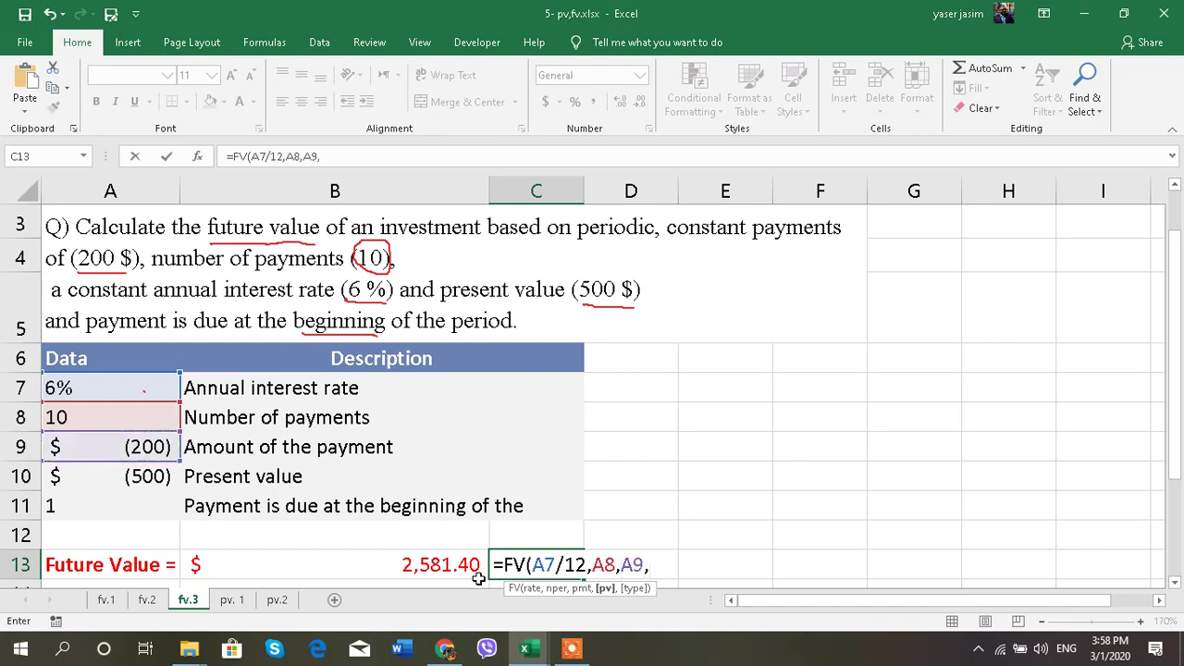
- Complete the FV formula in C13 with A10 as the present value and A11 as the payment type
click(144, 477)
text(,)
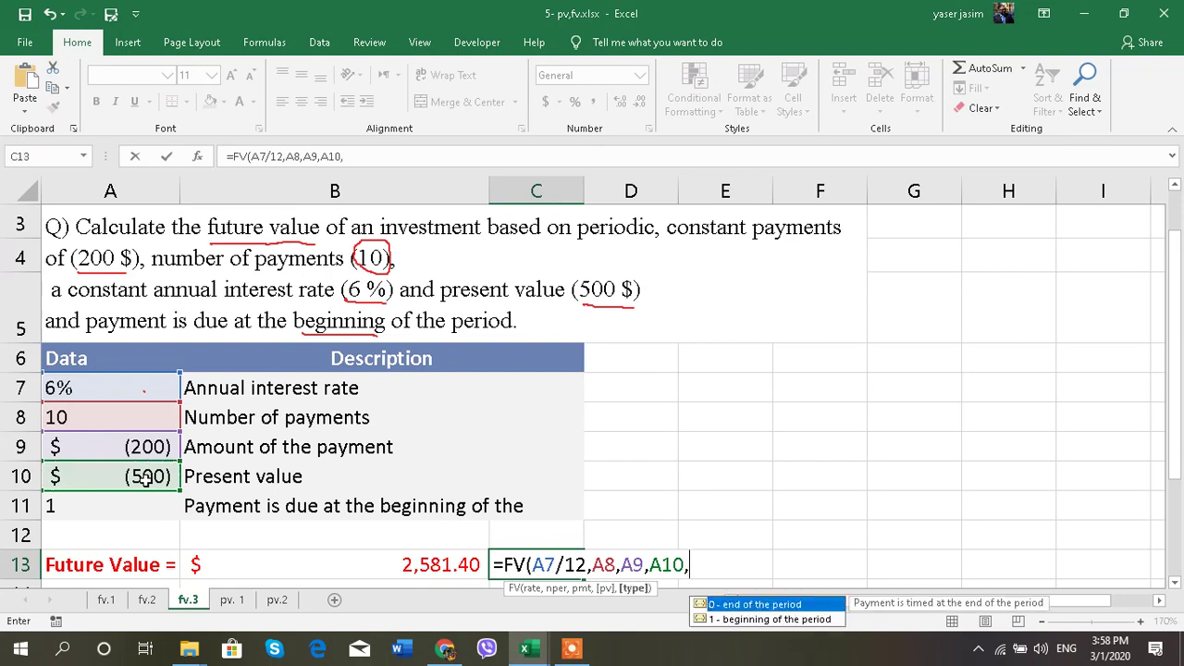
click(76, 505)
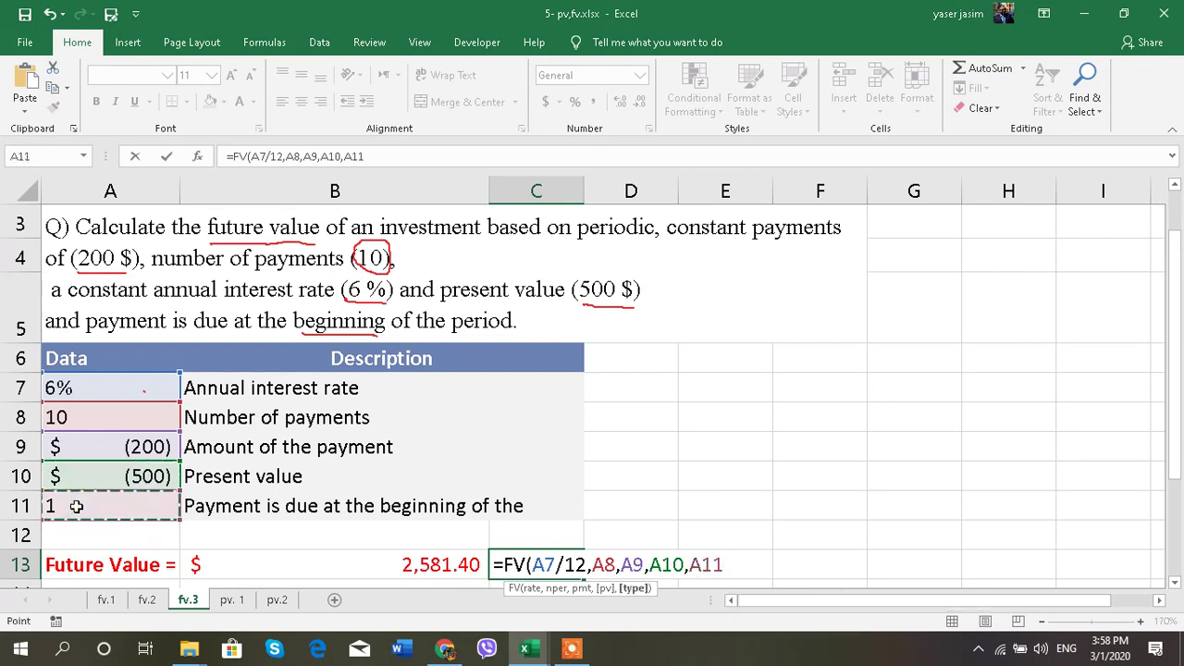
text())
key(Return)
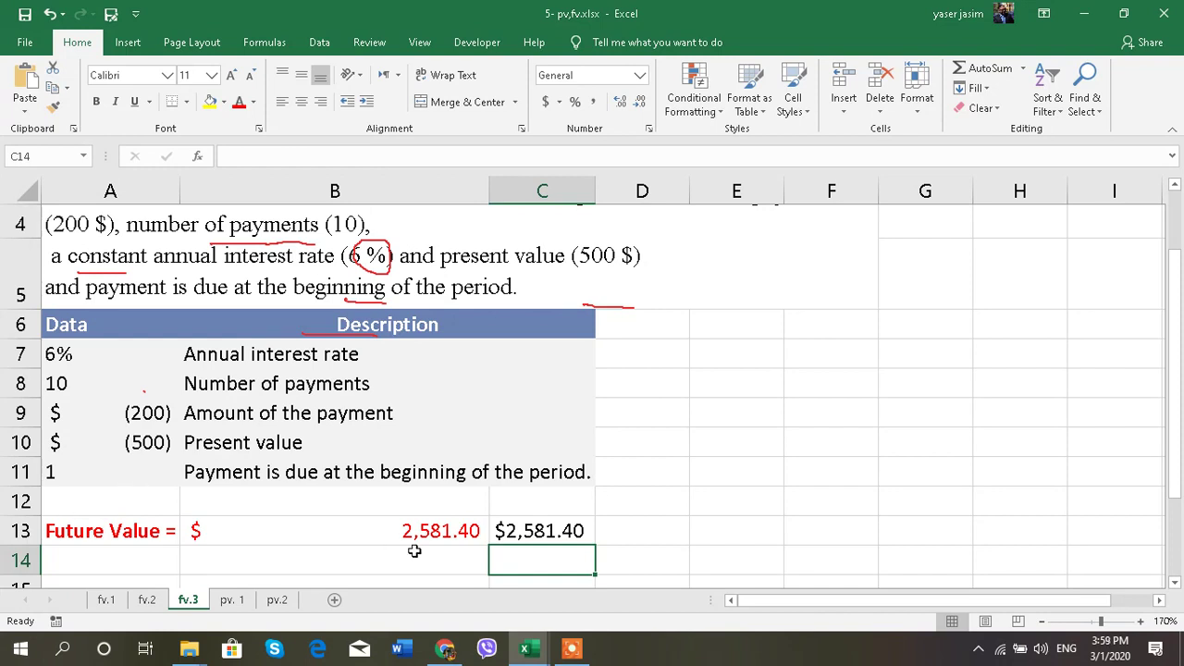
- Remove both decimal places from the future value in C13
click(552, 536)
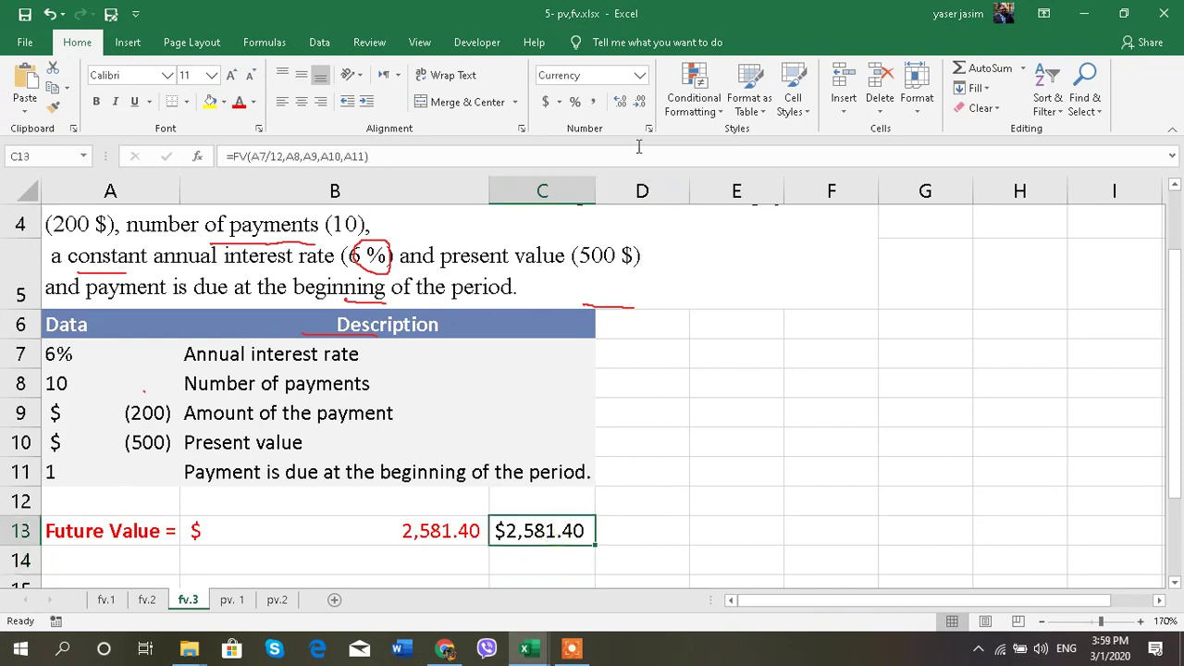
click(640, 102)
click(639, 102)
click(654, 532)
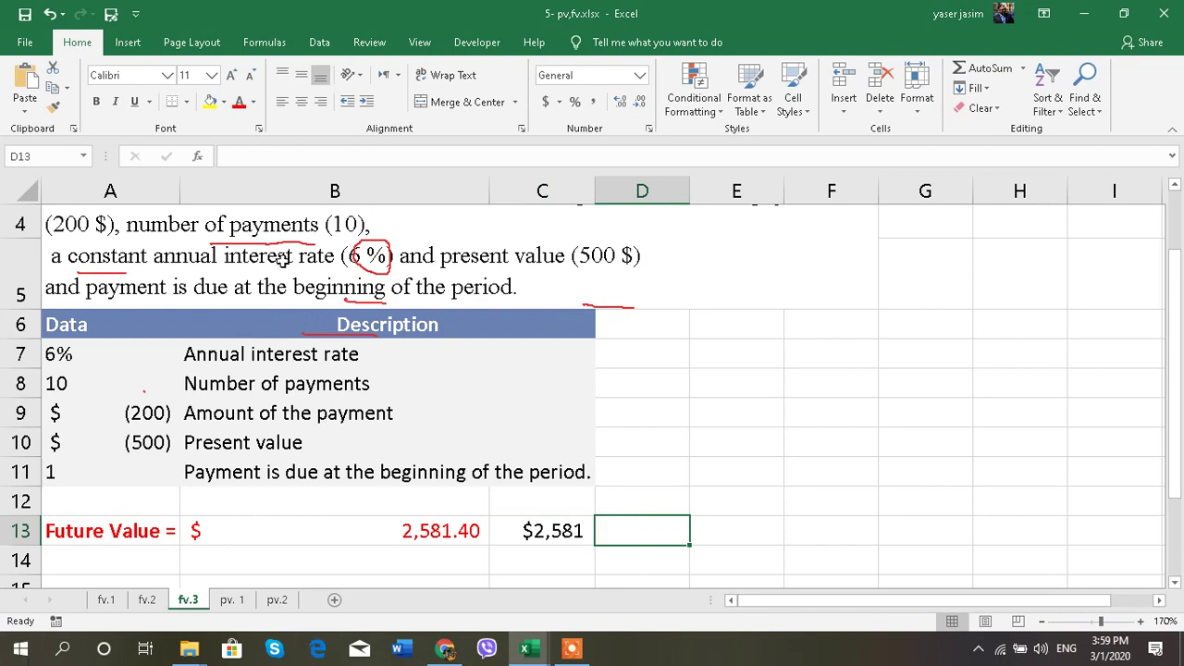
click(1174, 184)
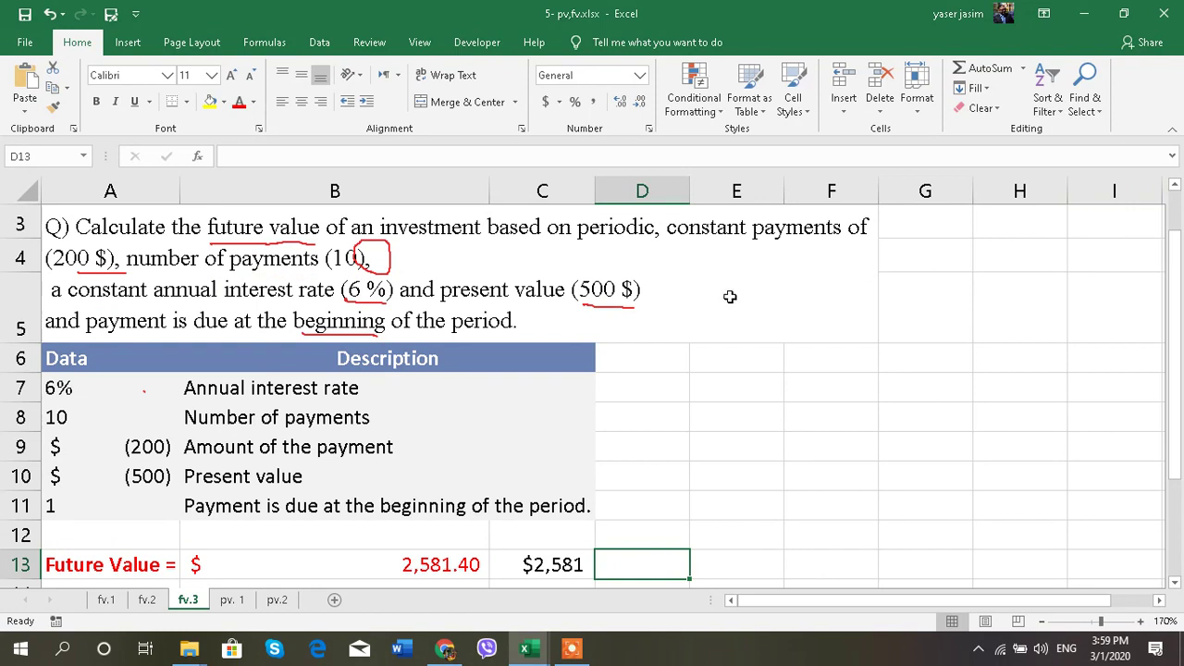